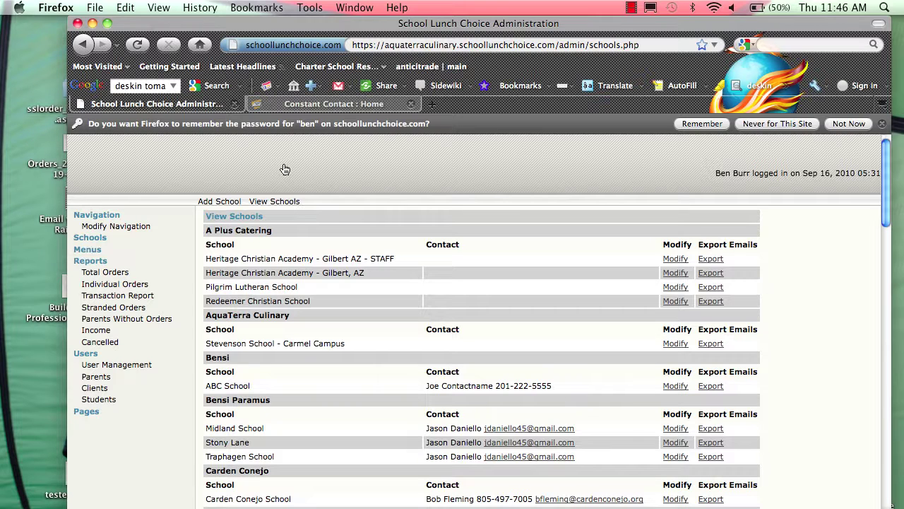
- Export the parent e-mail list for XYZ School under Yummy Bistro from the schools list
left_click(89, 240)
scroll(433, 237, "down", 20)
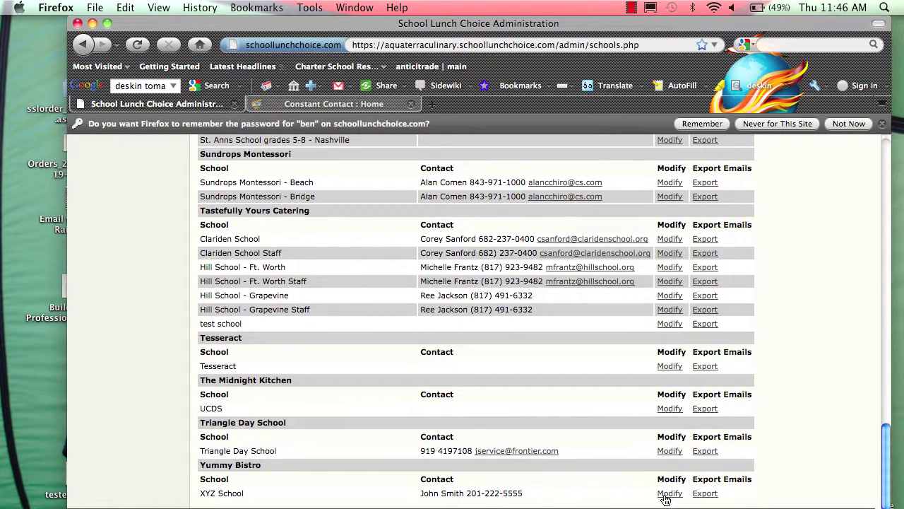
left_click(705, 494)
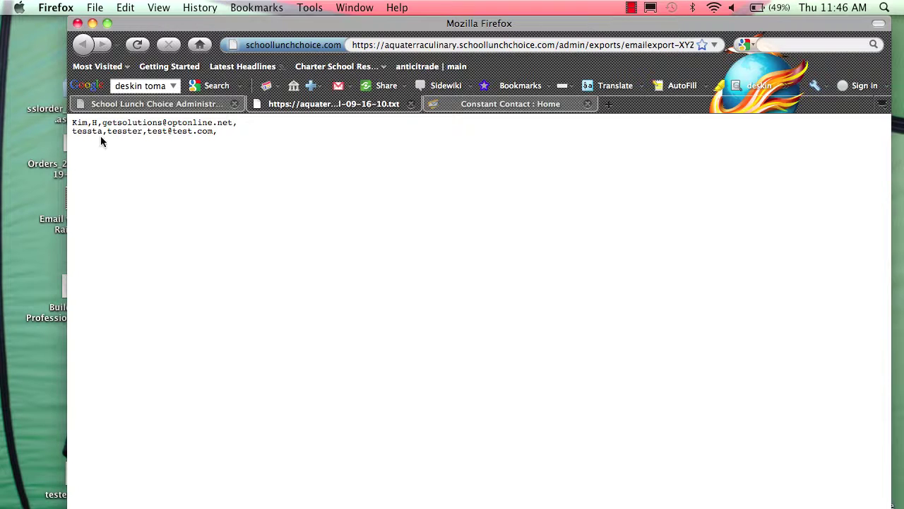
- Copy both comma-separated contact lines from the exported e-mail text file
left_click_drag(72, 123, 236, 140)
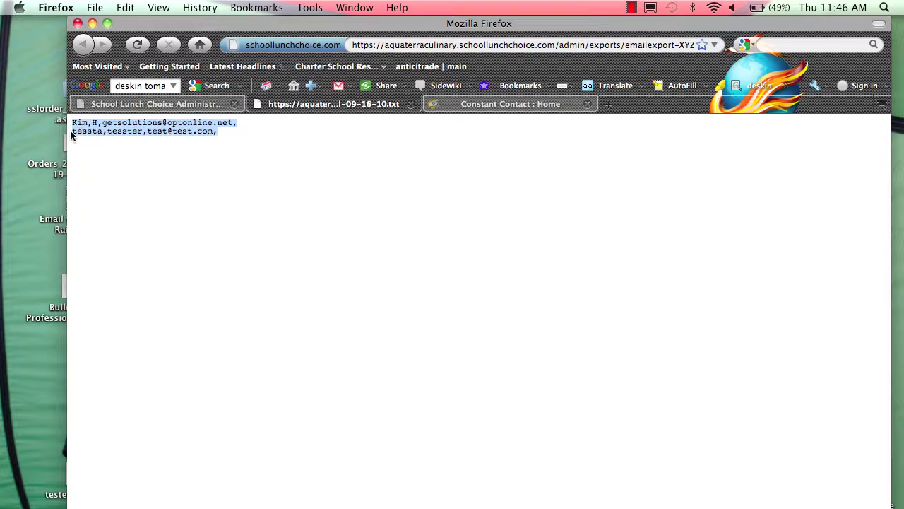
right_click(131, 132)
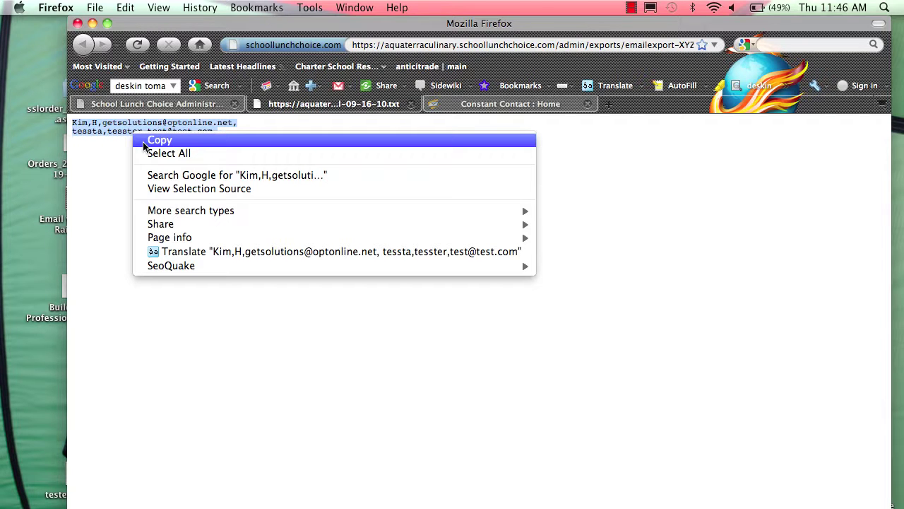
left_click(144, 142)
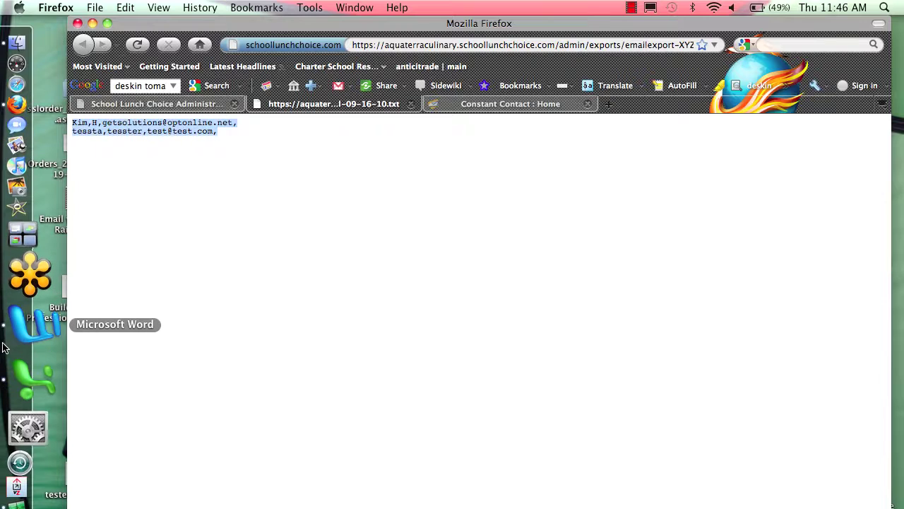
- Switch to Microsoft Word, paste the copied contacts into a new blank document and put the second contact on its own line
left_click(12, 342)
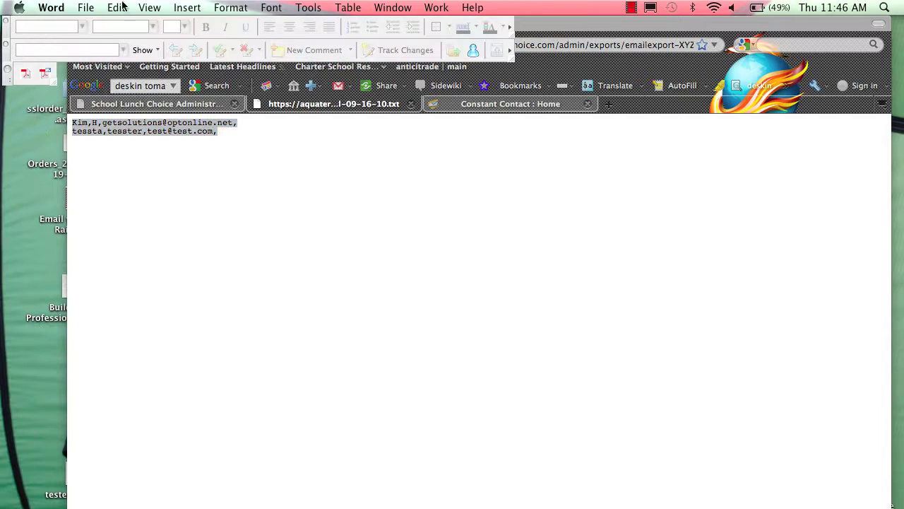
left_click(86, 7)
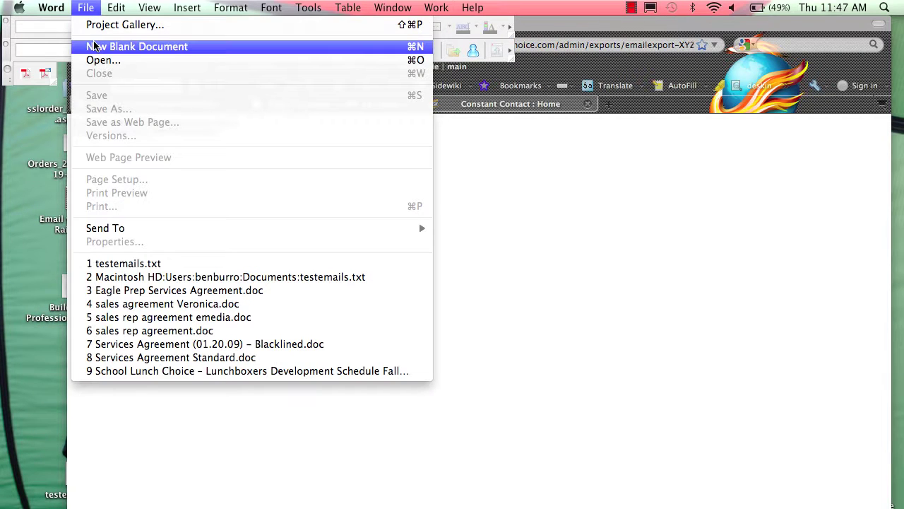
left_click(94, 46)
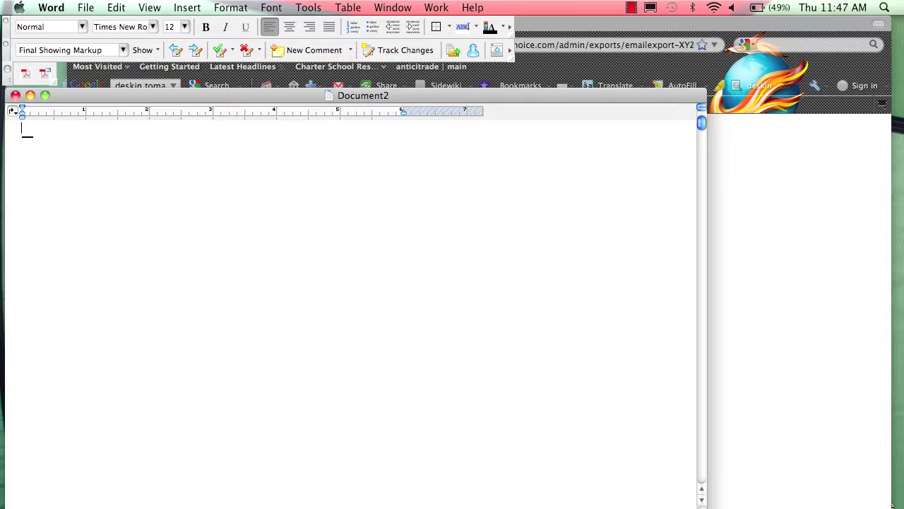
key("super+v")
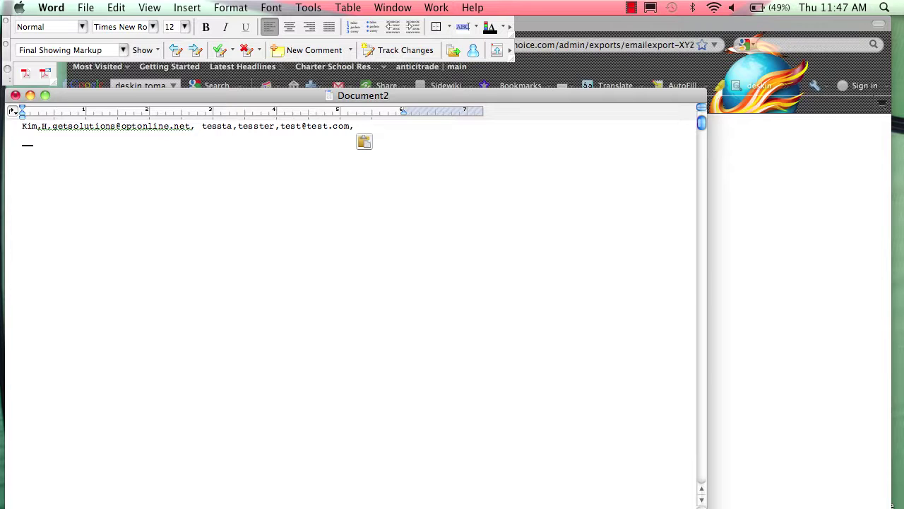
left_click(202, 125)
key("Return")
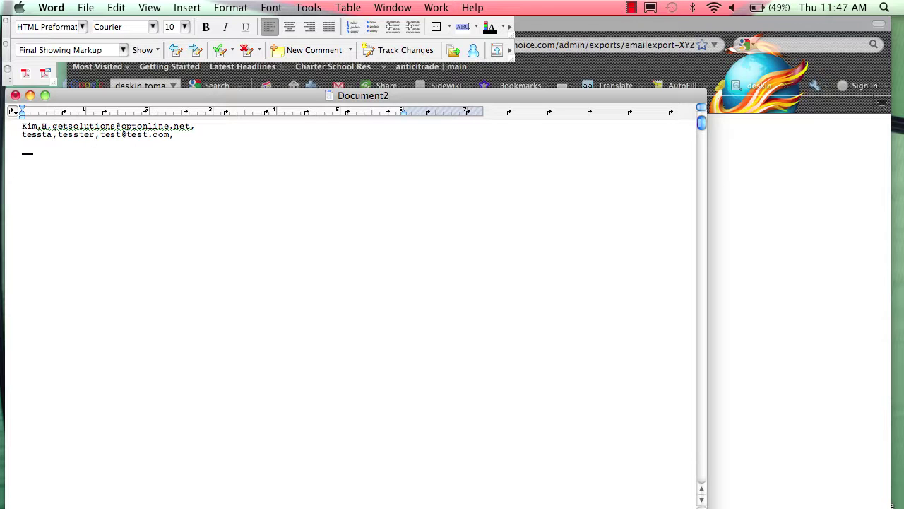
- Save the document to the Desktop as demoemail.txt in Text Only with Line Breaks format, accepting the loss of formatting
left_click(83, 7)
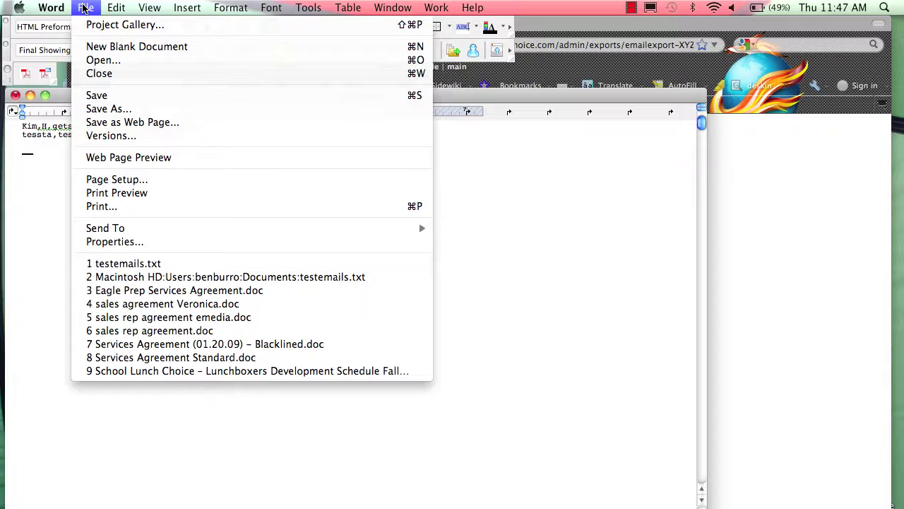
left_click(99, 108)
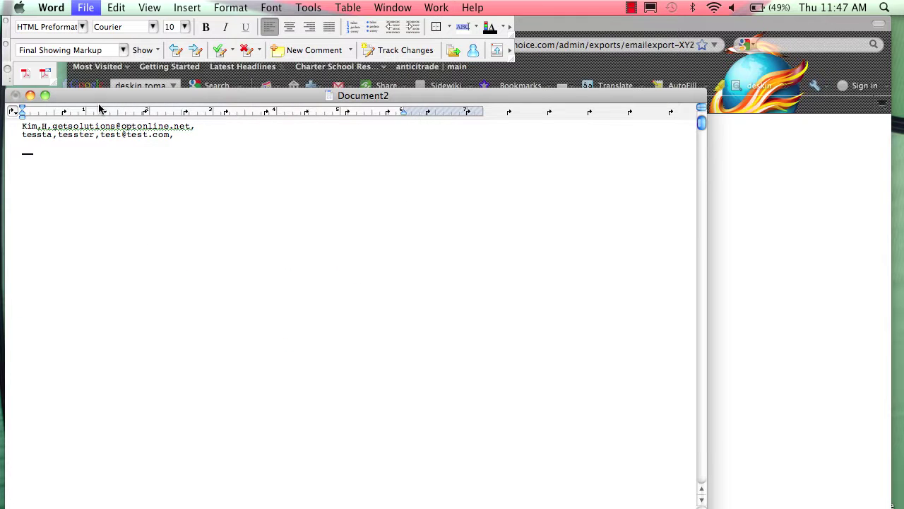
left_click(358, 294)
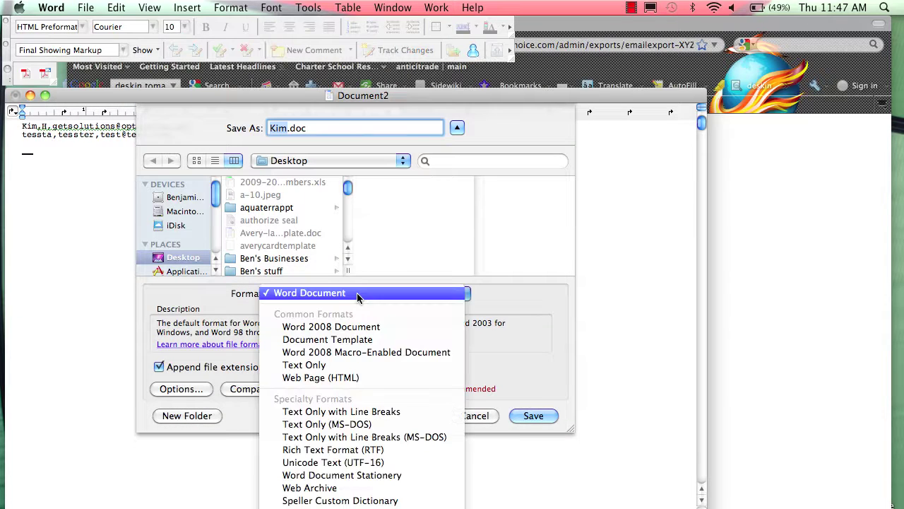
left_click(347, 412)
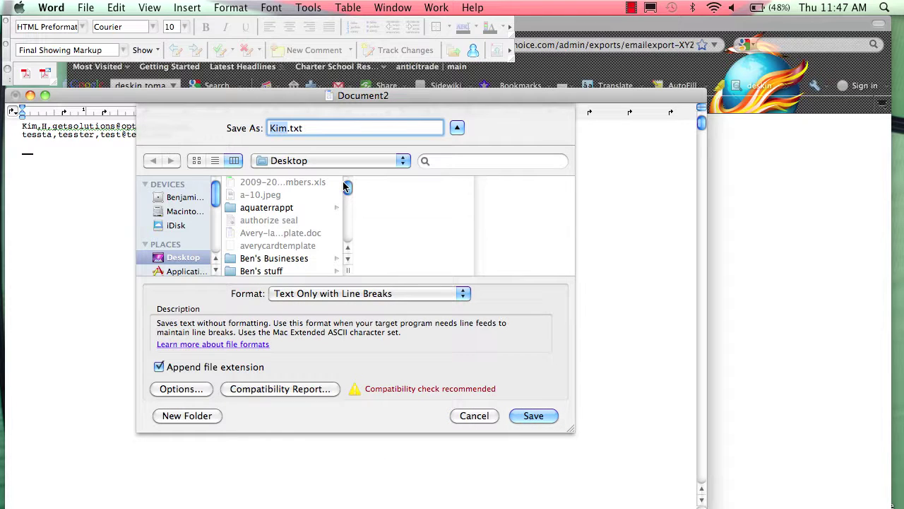
type("demoemao")
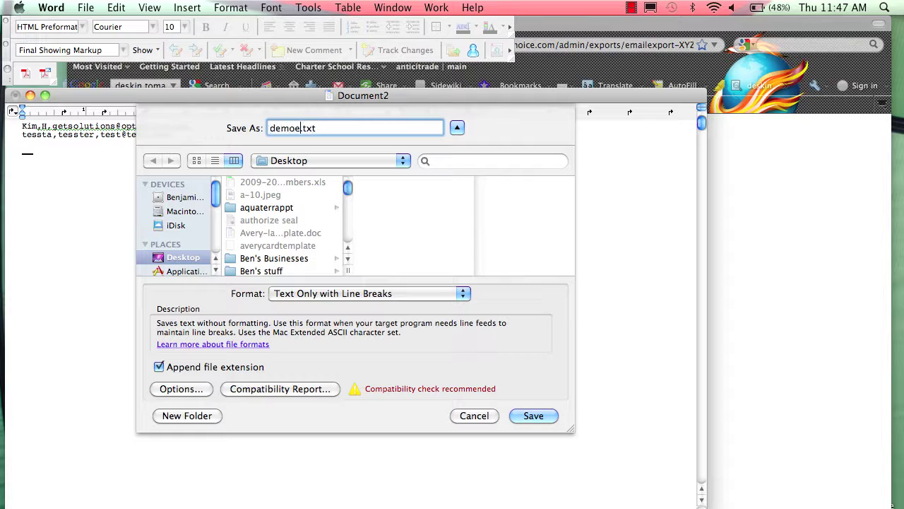
key("BackSpace")
type("il")
left_click(533, 417)
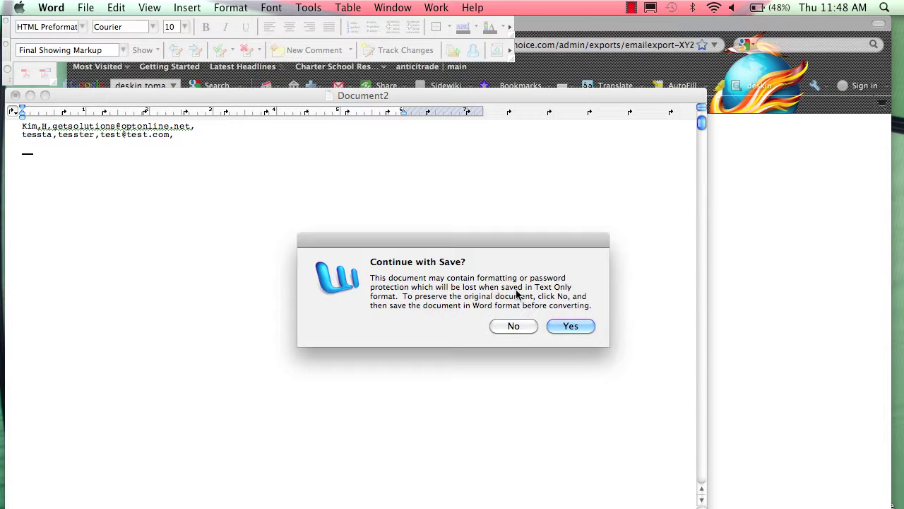
left_click(571, 326)
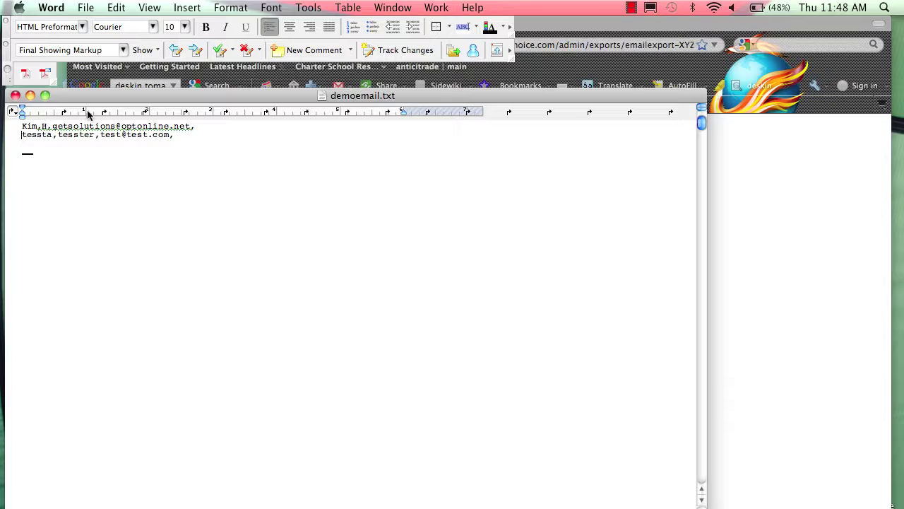
- Save the document again over demoemail.txt on the Desktop in the same text format and close it
left_click(83, 9)
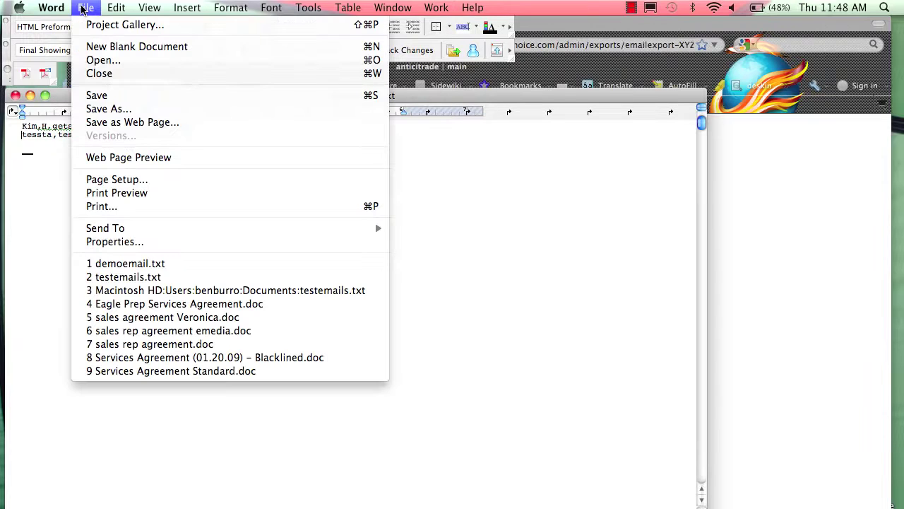
left_click(90, 110)
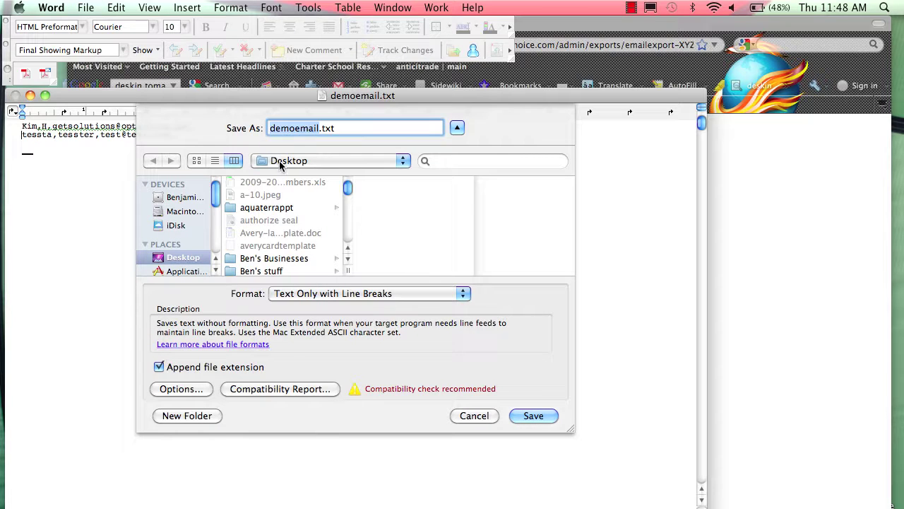
key("Return")
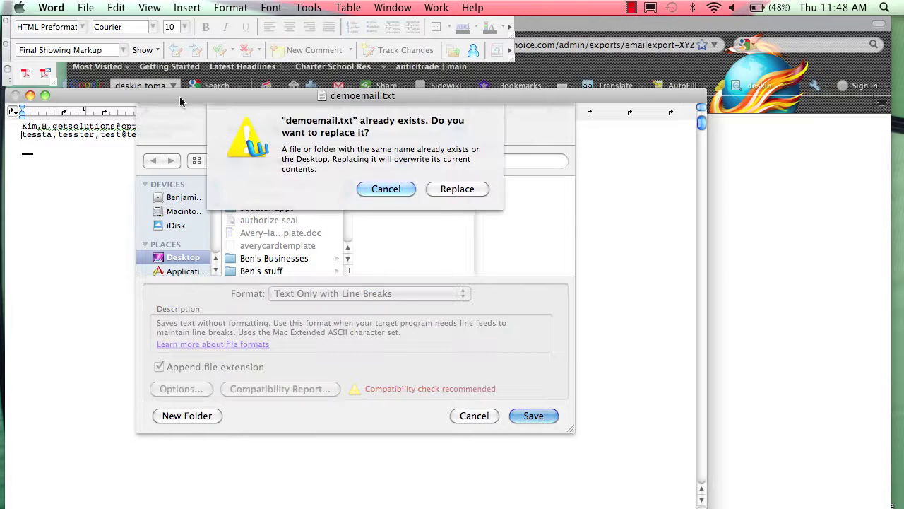
left_click(452, 186)
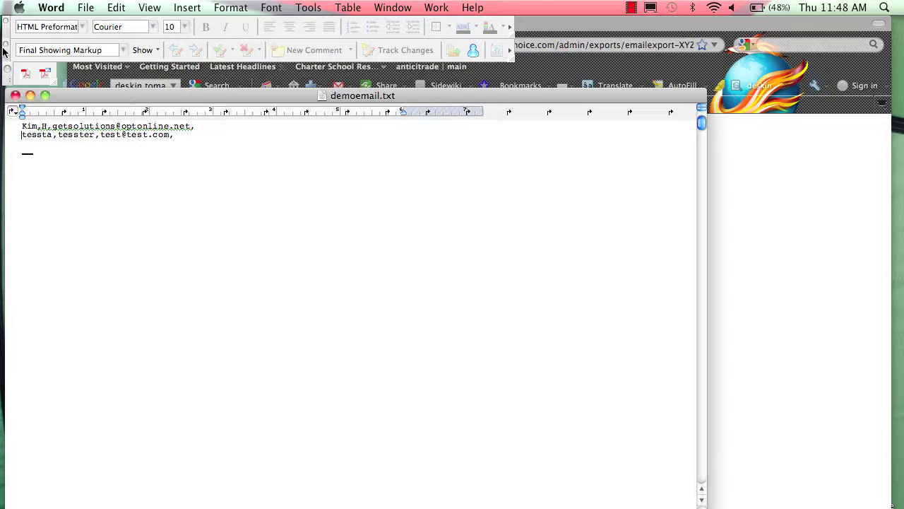
left_click(14, 95)
- Switch to Microsoft Excel and create a new blank workbook
mouse_move(4, 383)
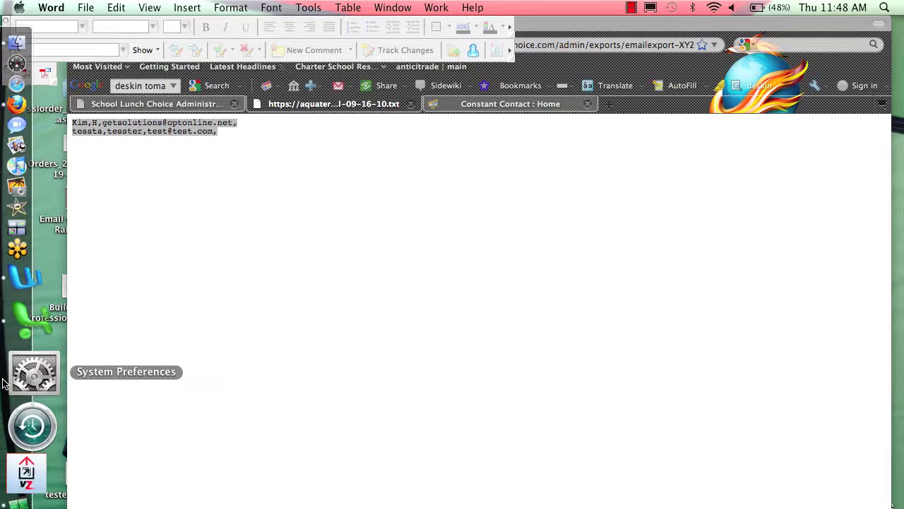
left_click(28, 357)
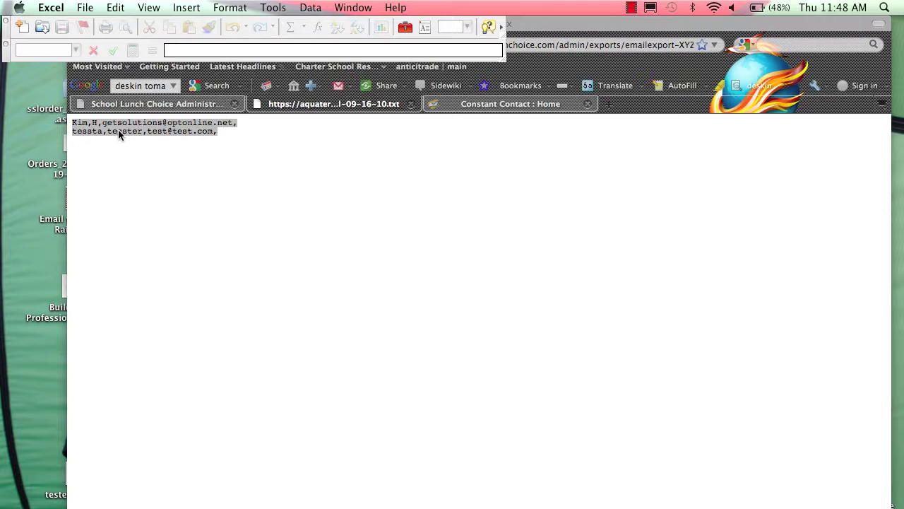
left_click(22, 28)
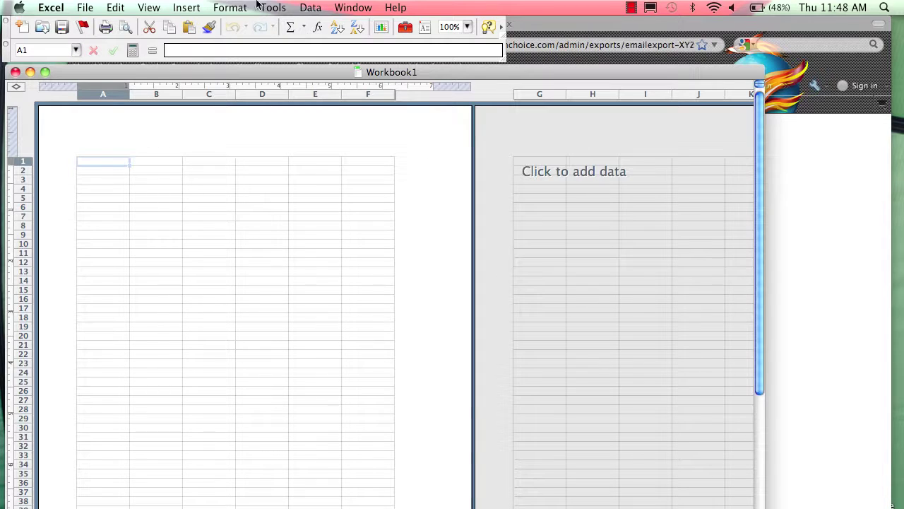
- Start a text file import into the workbook using demoemail.txt from the Desktop
left_click(312, 7)
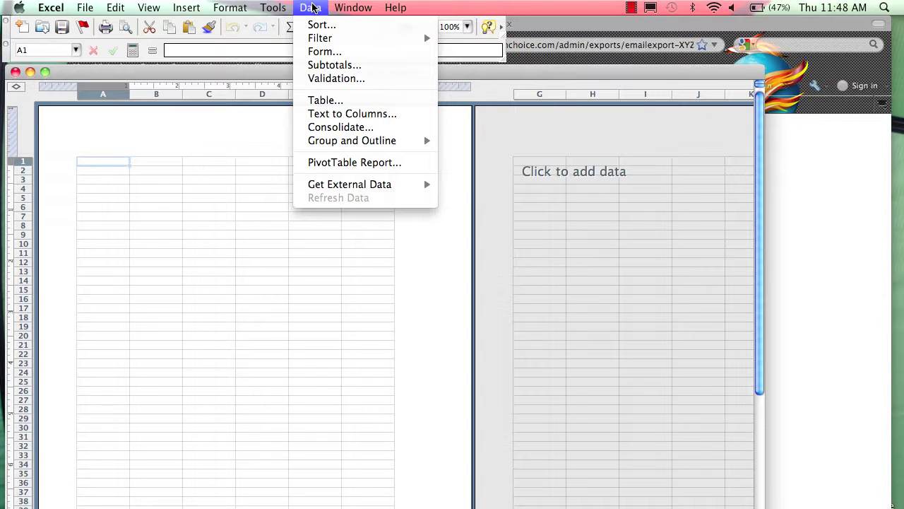
mouse_move(328, 185)
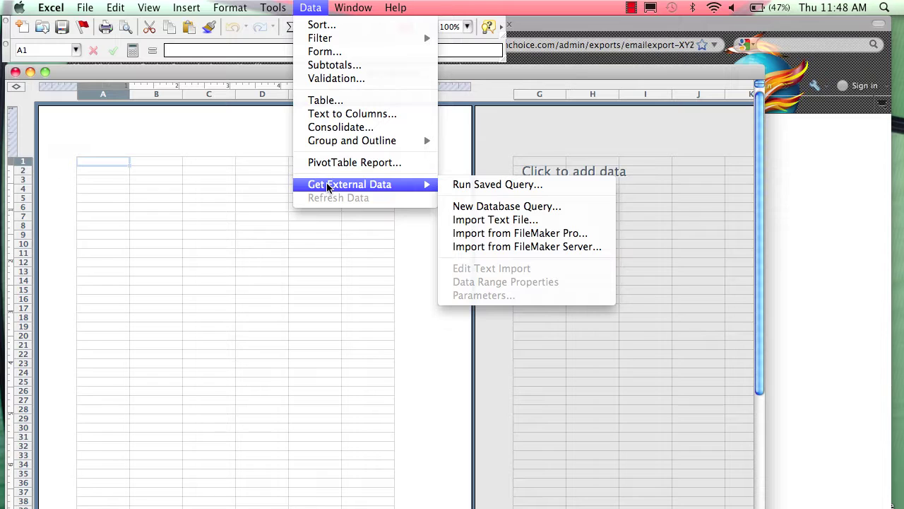
left_click(477, 224)
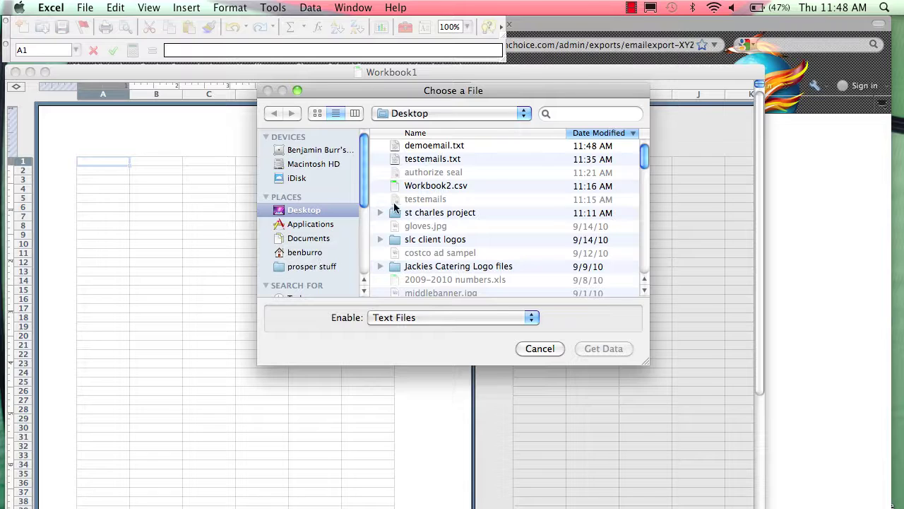
left_click(413, 148)
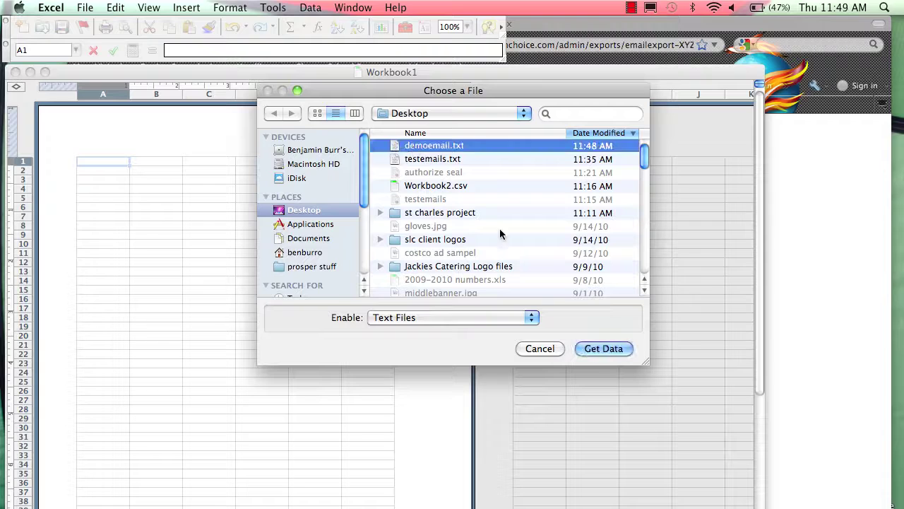
left_click(604, 349)
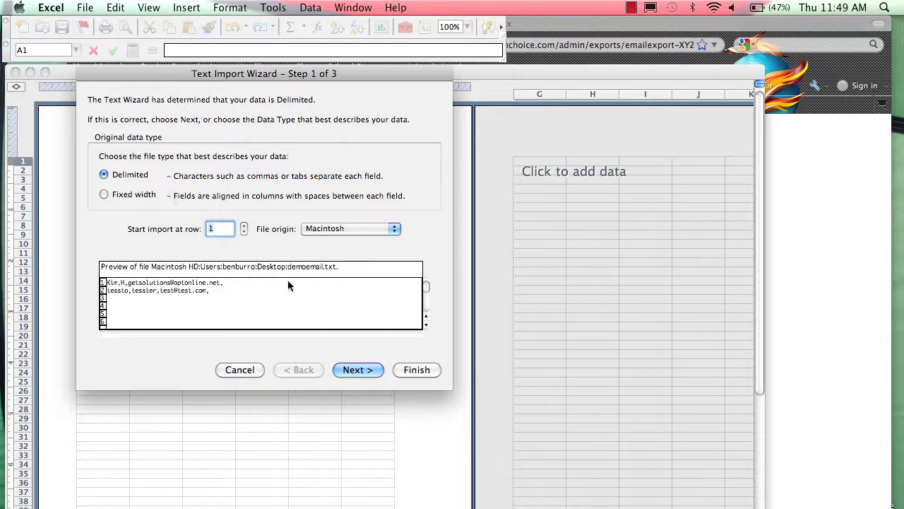
- Import the delimited data with comma instead of tab as delimiter and General column format into the existing worksheet at cell A1
left_click(358, 370)
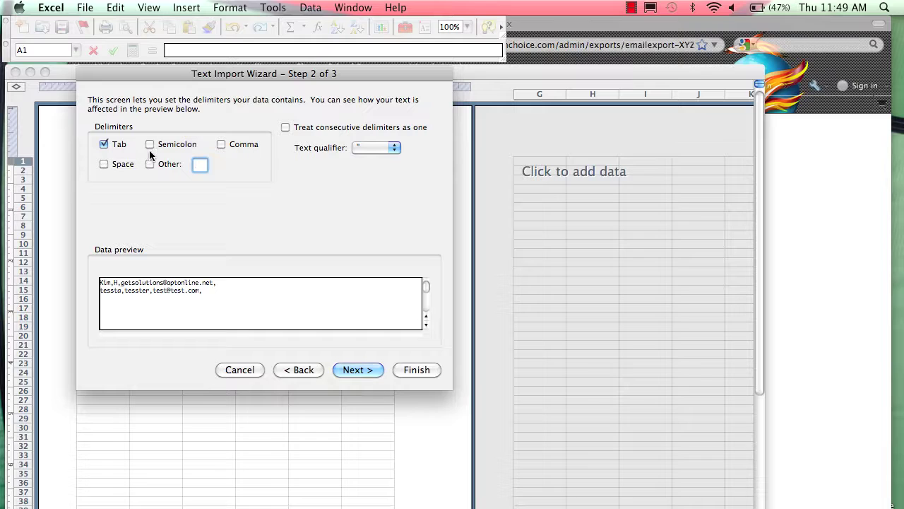
left_click(222, 143)
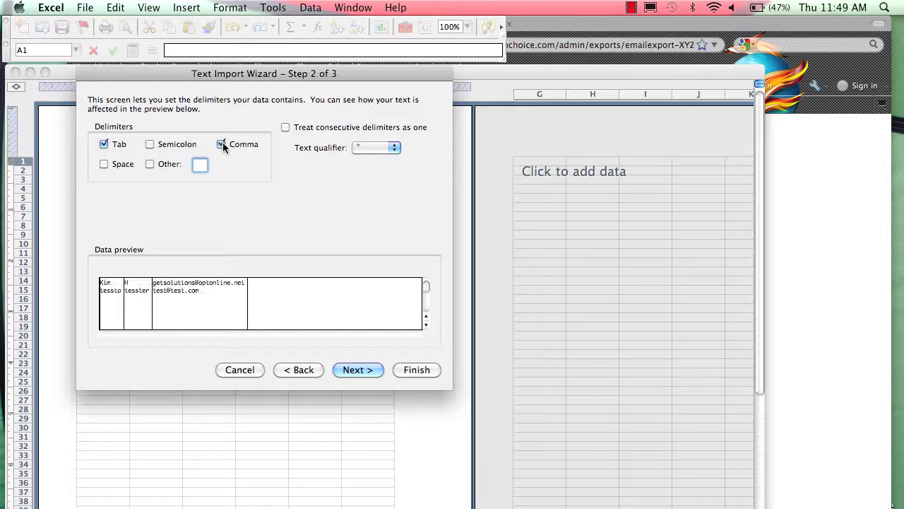
left_click(104, 143)
left_click(359, 368)
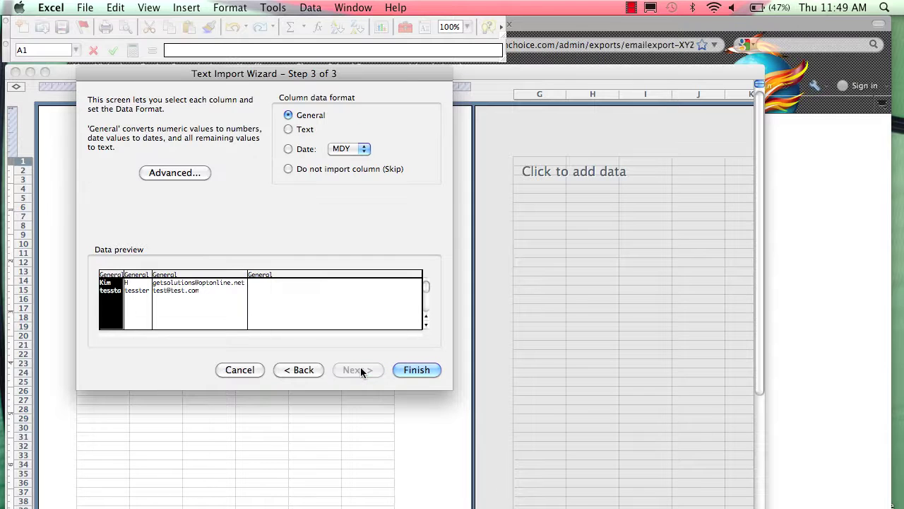
left_click(417, 369)
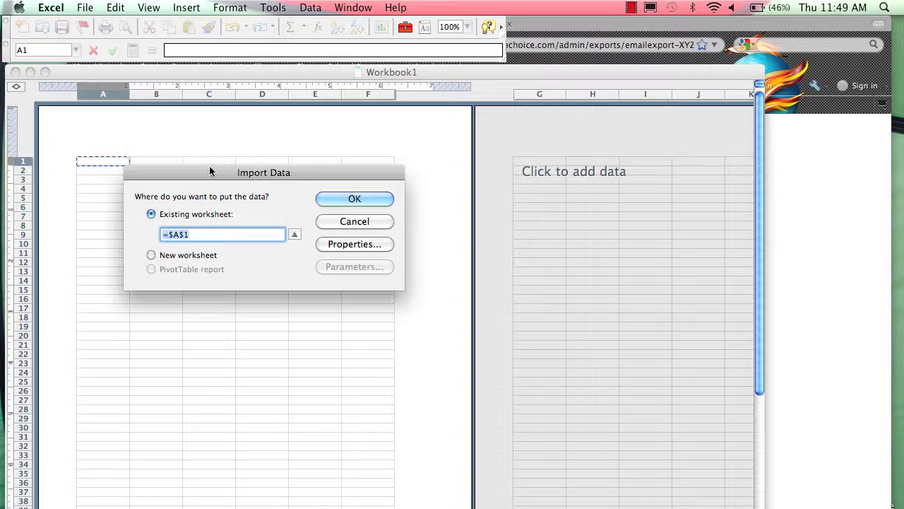
left_click(327, 200)
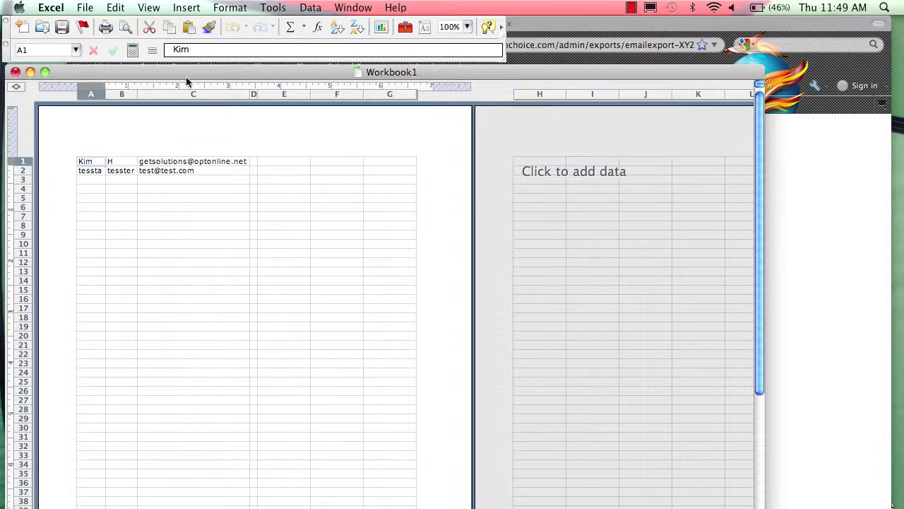
- Save the workbook to the Desktop as Workbook1.csv in CSV (Comma delimited) format, keeping only the active sheet
left_click(85, 7)
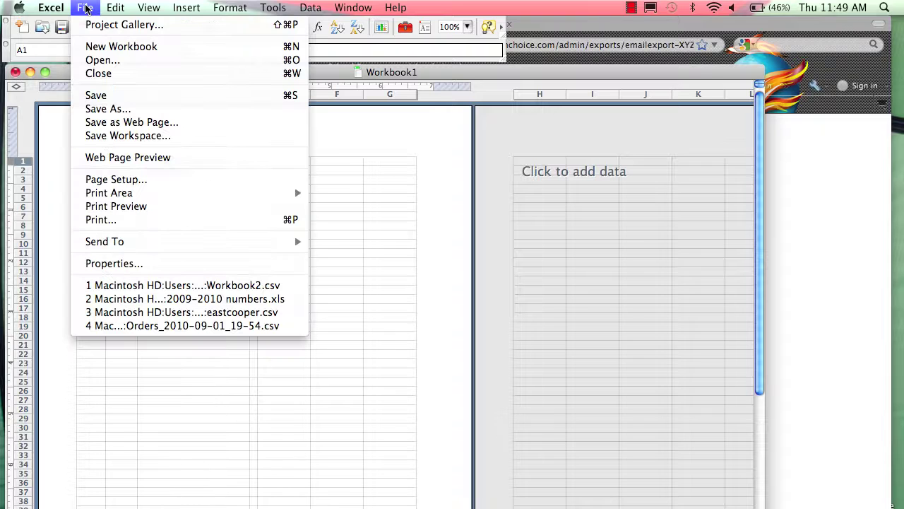
left_click(99, 109)
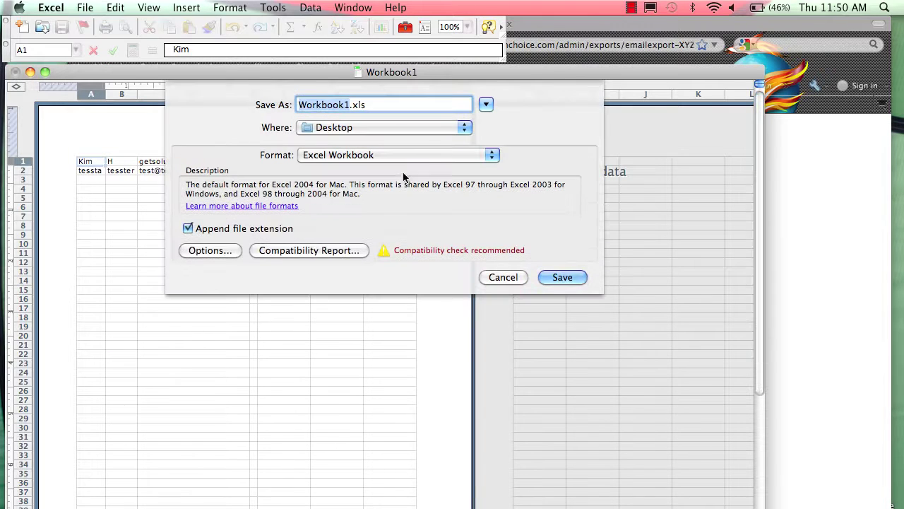
left_click(390, 156)
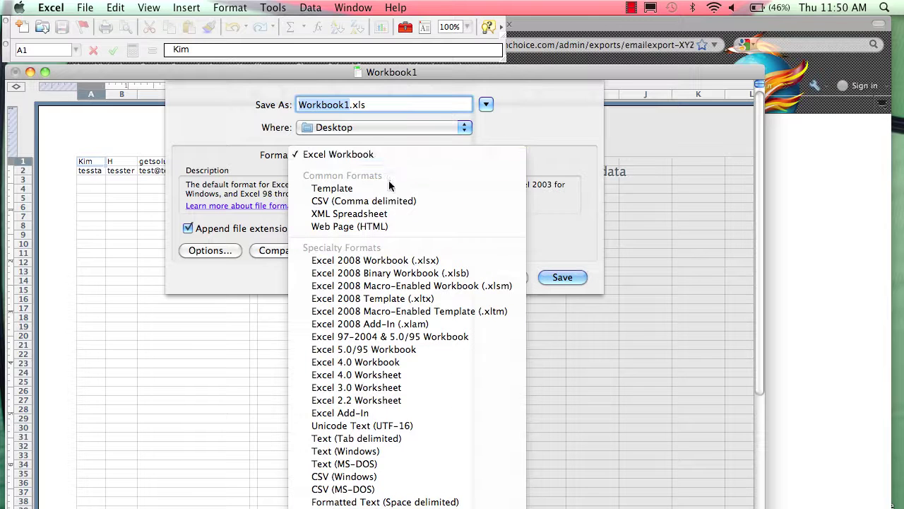
left_click(388, 202)
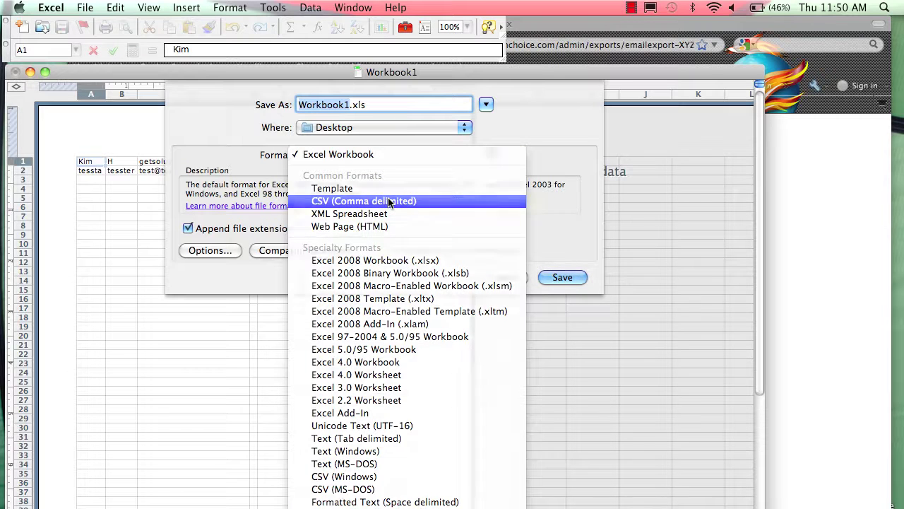
left_click(563, 277)
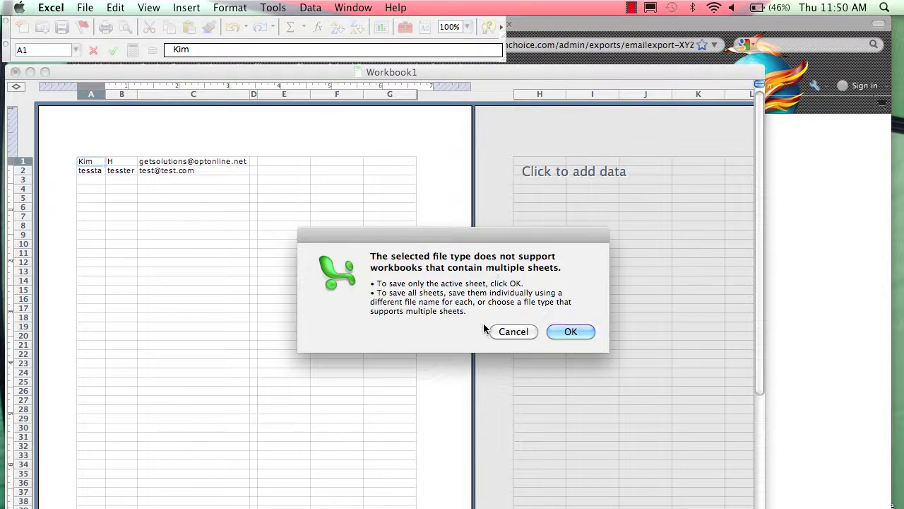
left_click(570, 332)
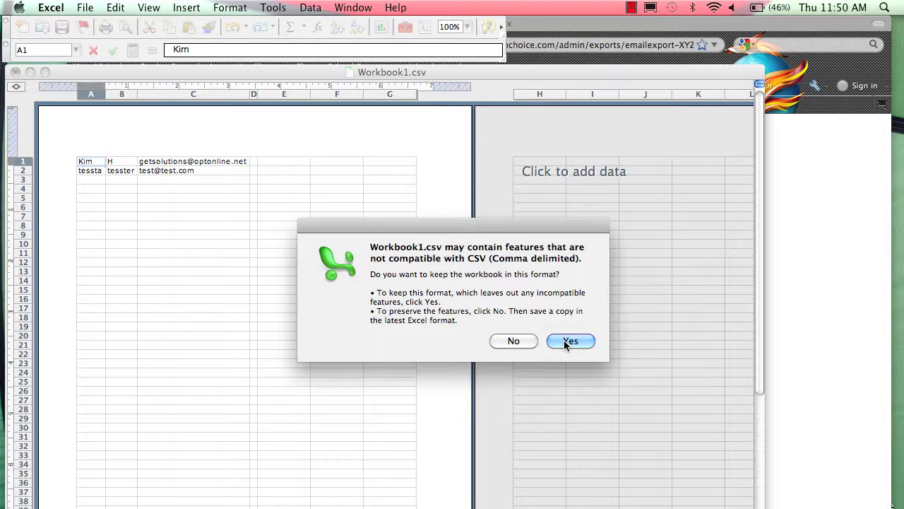
left_click(569, 341)
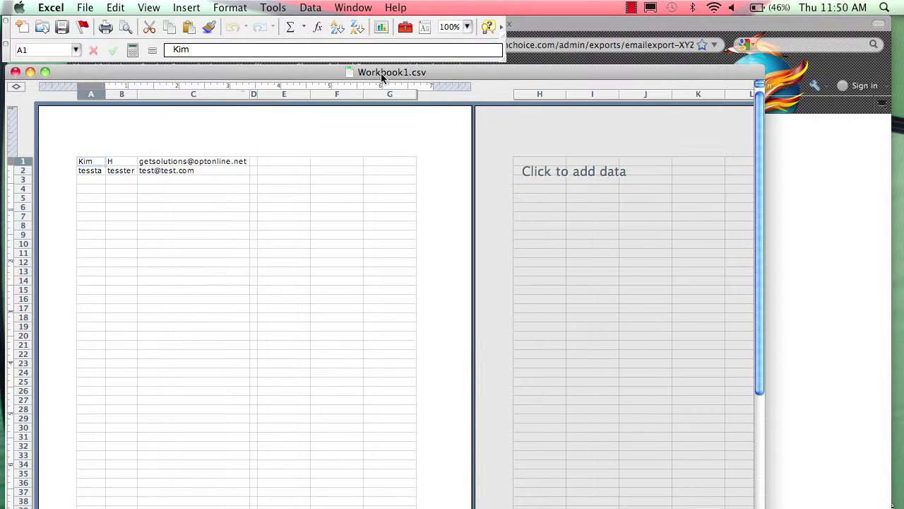
- Save a copy of the sheet to the Desktop as demoemail.csv, keeping the CSV (Comma delimited) format
left_click(87, 8)
left_click(108, 109)
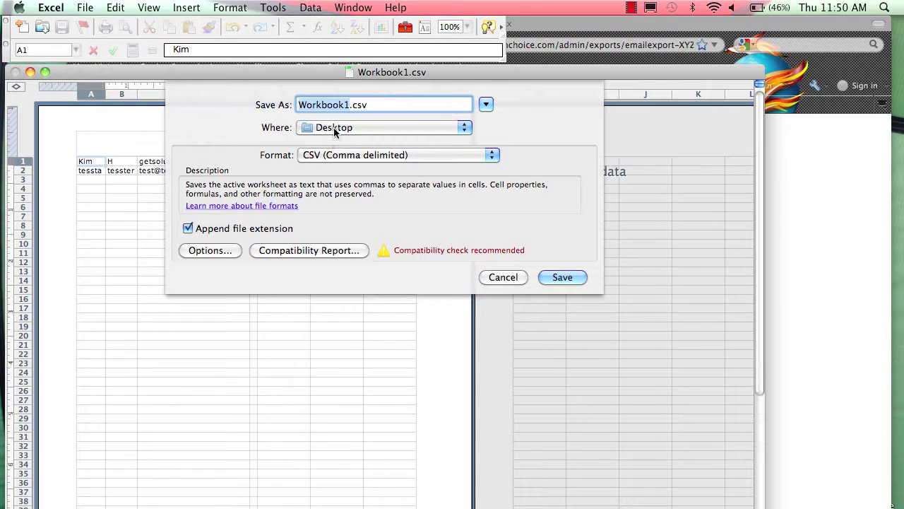
type("demoemail")
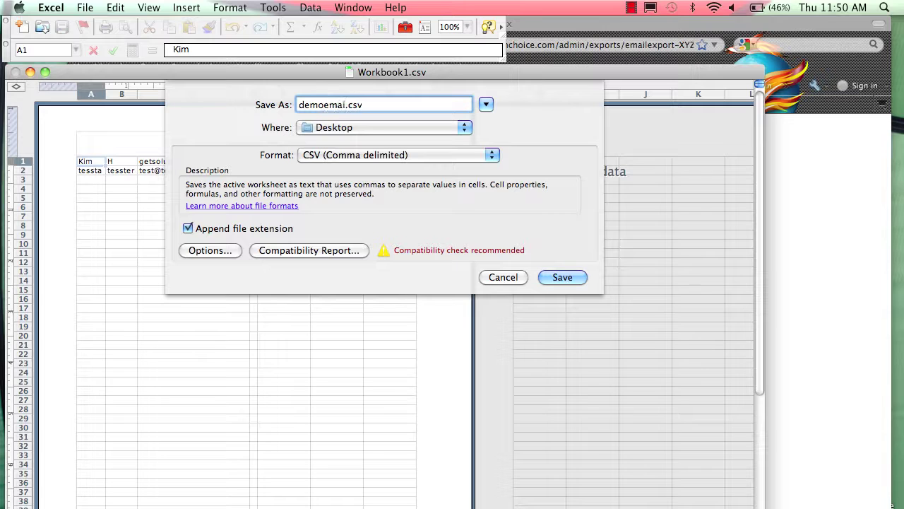
left_click(560, 276)
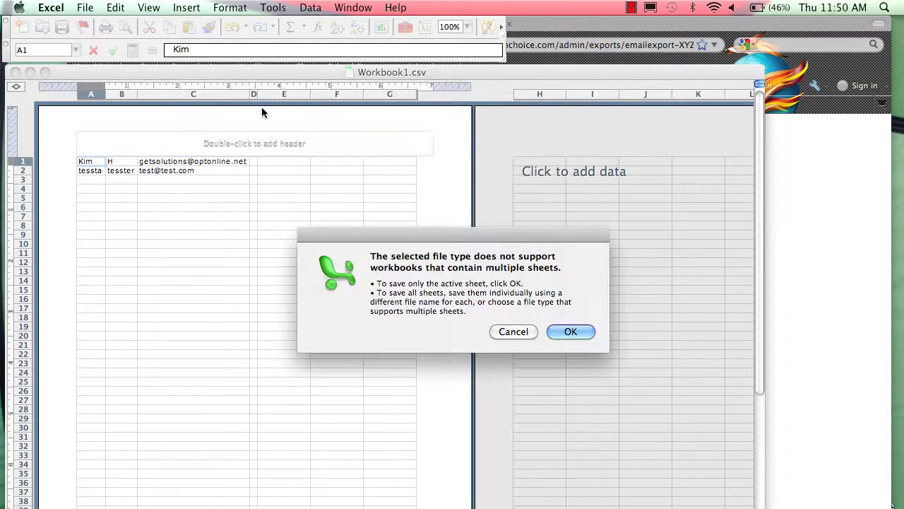
left_click(584, 332)
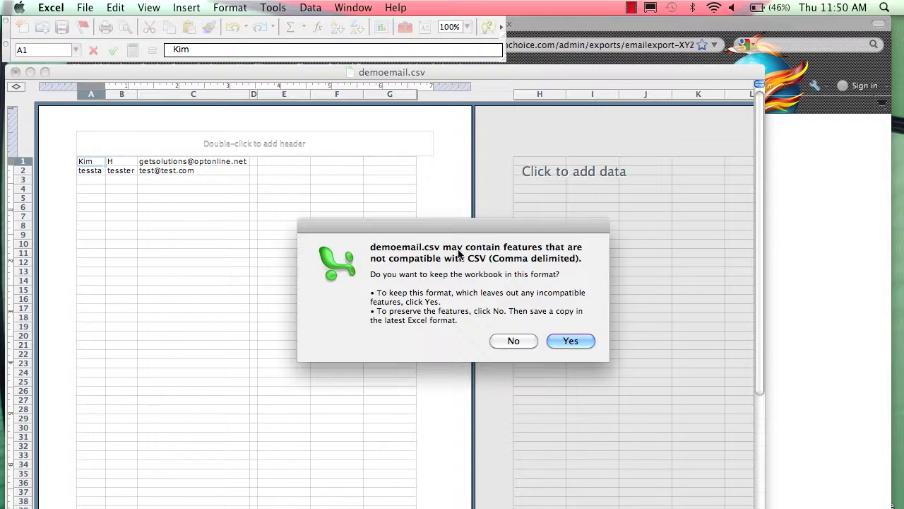
left_click(570, 341)
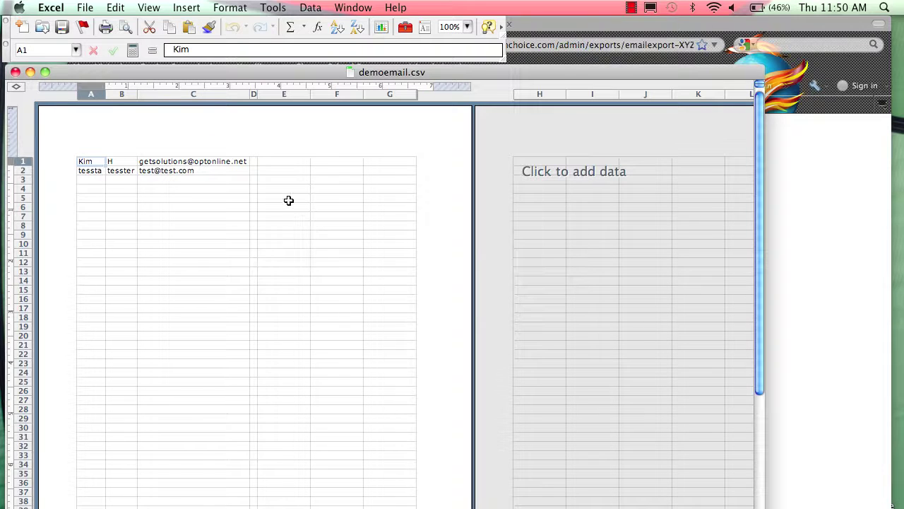
- Close demoemail.csv, saving its changes under the same name and format on the Desktop
left_click(16, 72)
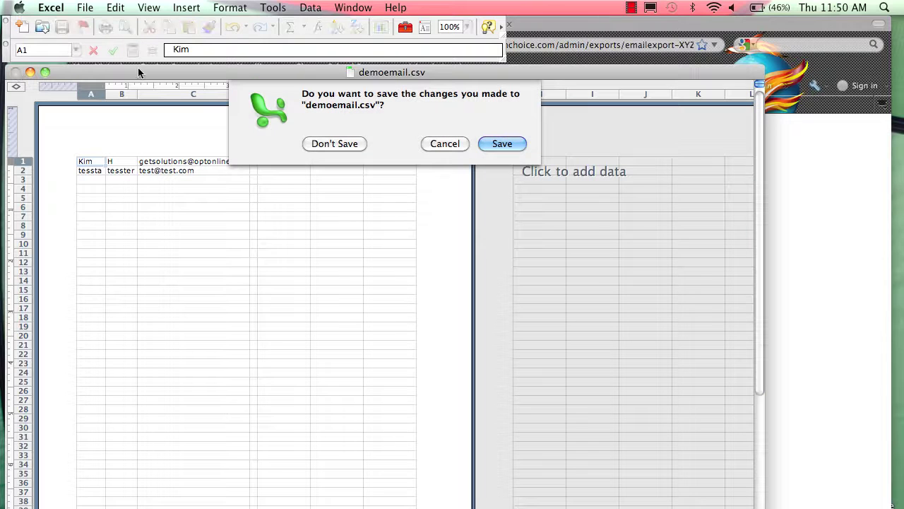
left_click(508, 145)
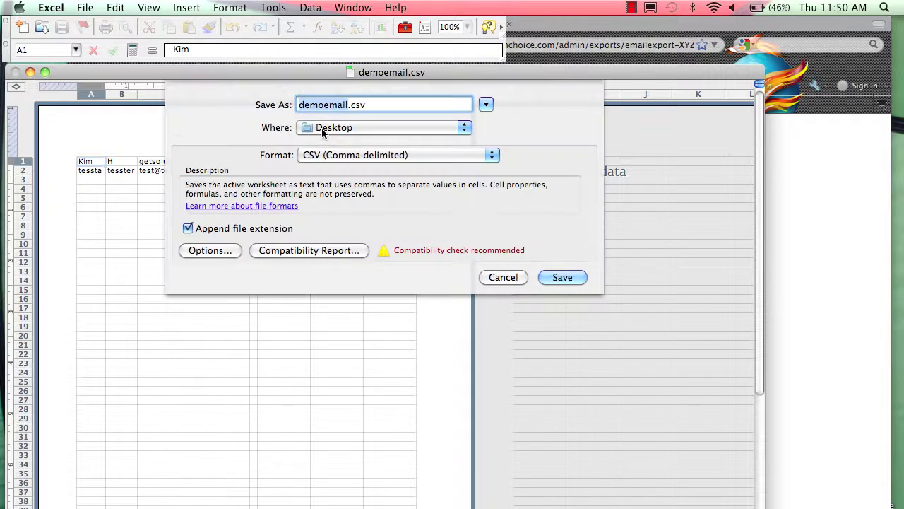
left_click(565, 278)
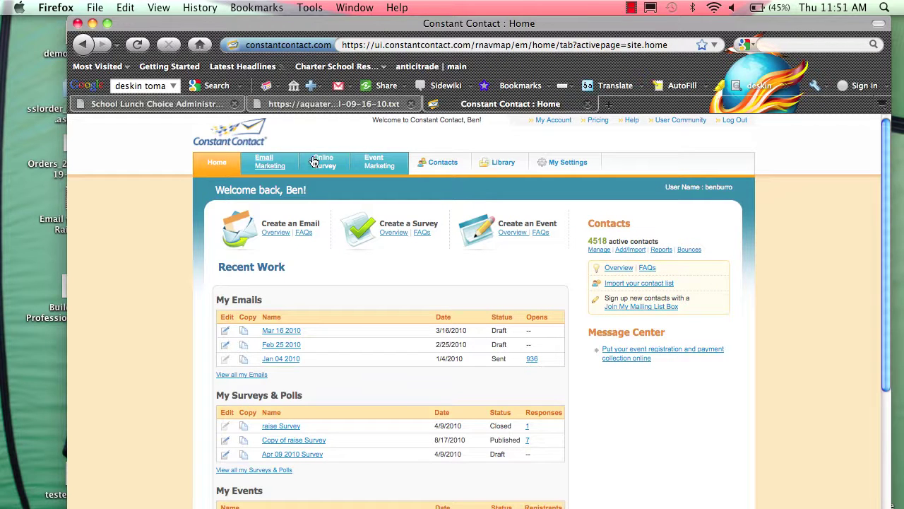
- Start adding contacts to the account and create a new list named demo as their destination
left_click(443, 164)
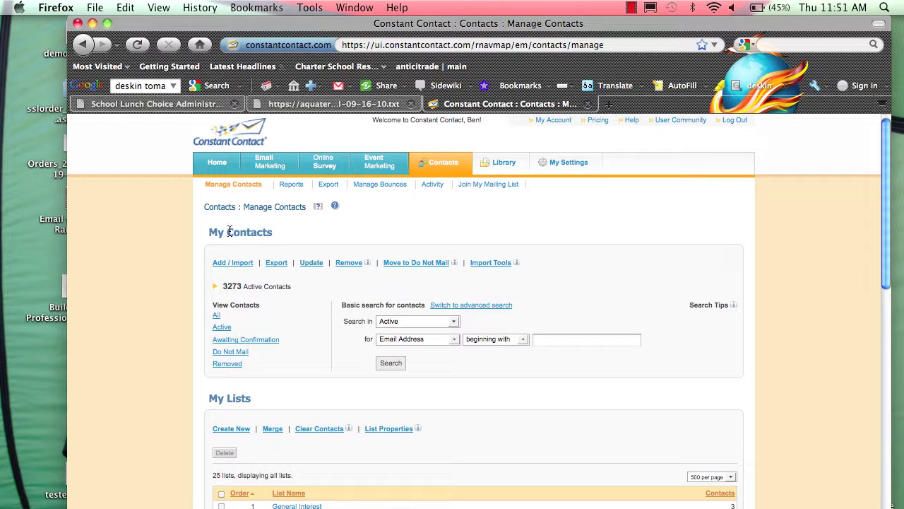
left_click(232, 269)
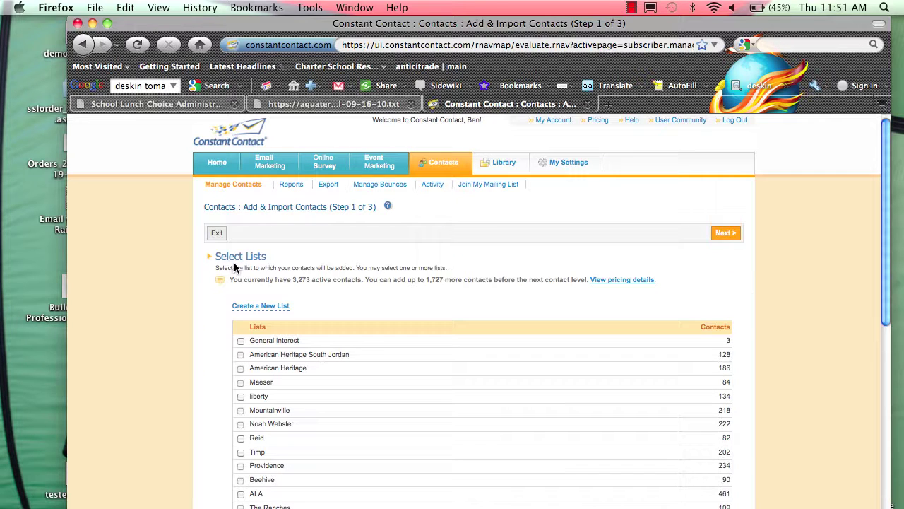
left_click(255, 306)
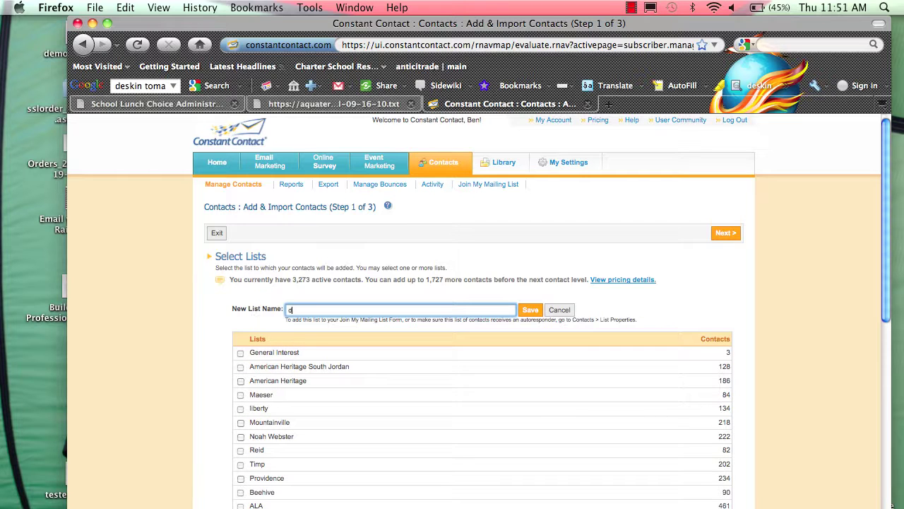
left_click(530, 311)
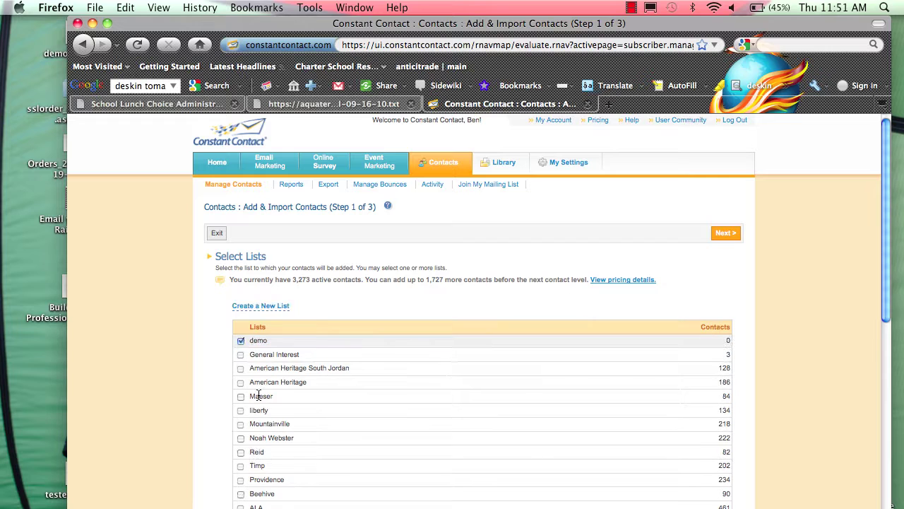
left_click(721, 236)
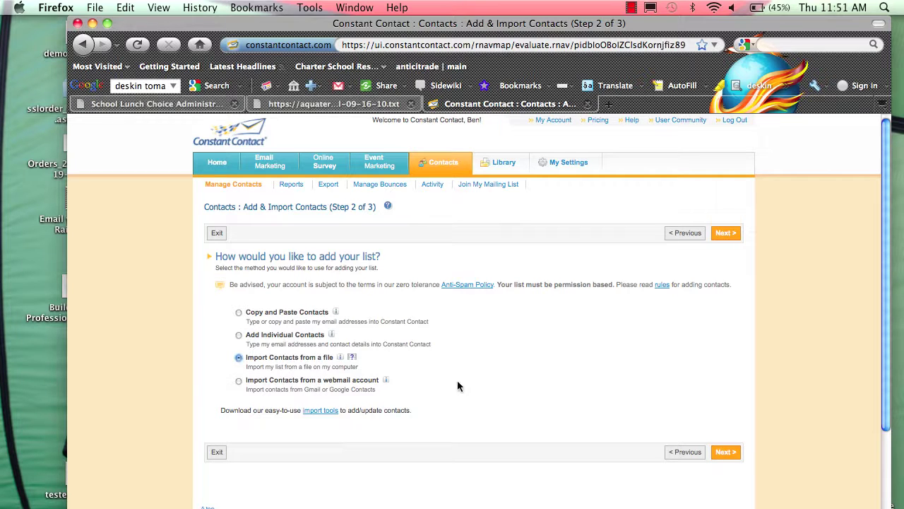
- Choose to import contacts from a file and submit demoemail.csv from the Desktop
left_click(726, 452)
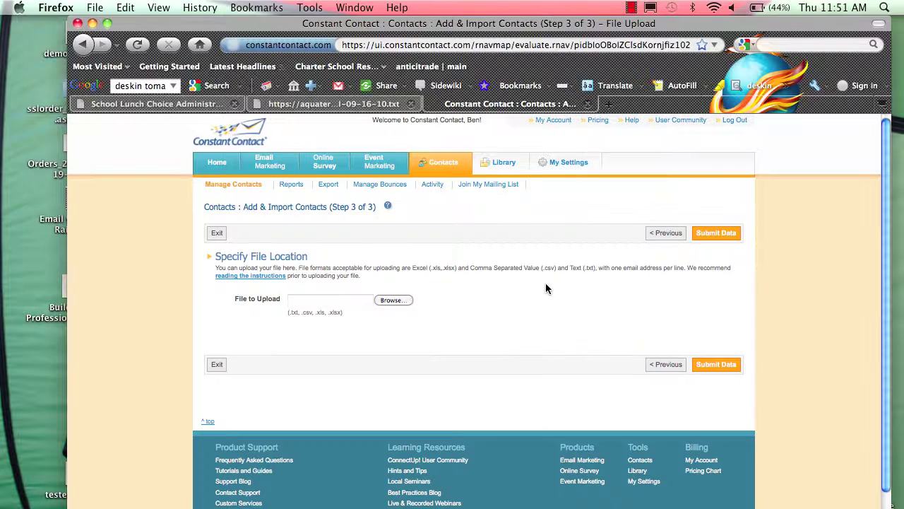
left_click(393, 301)
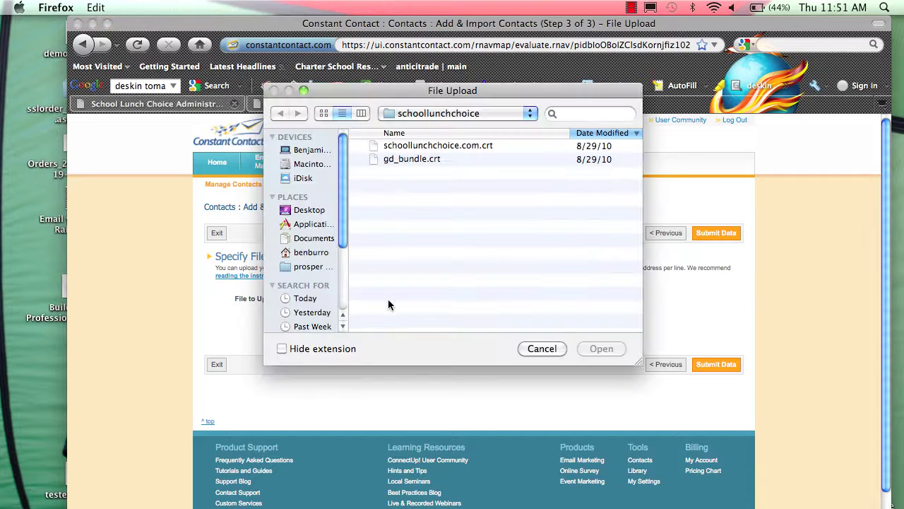
left_click(297, 210)
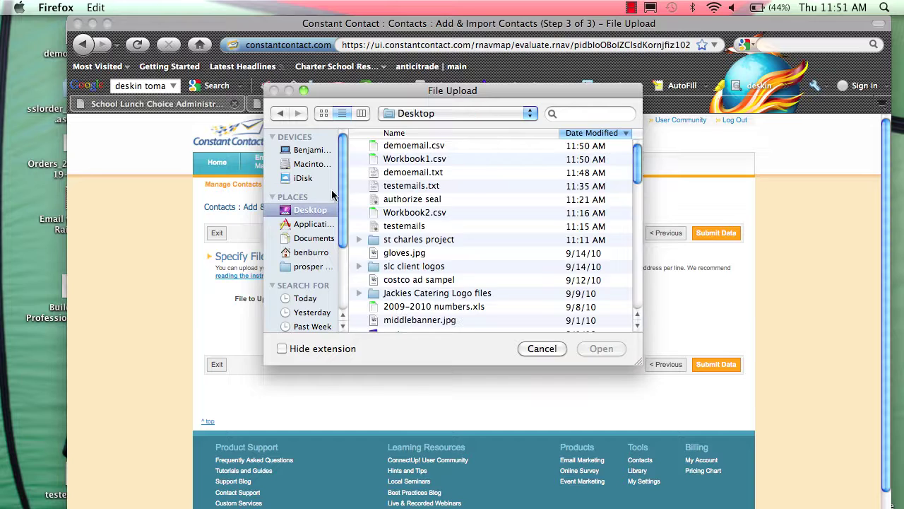
left_click(419, 146)
left_click(598, 348)
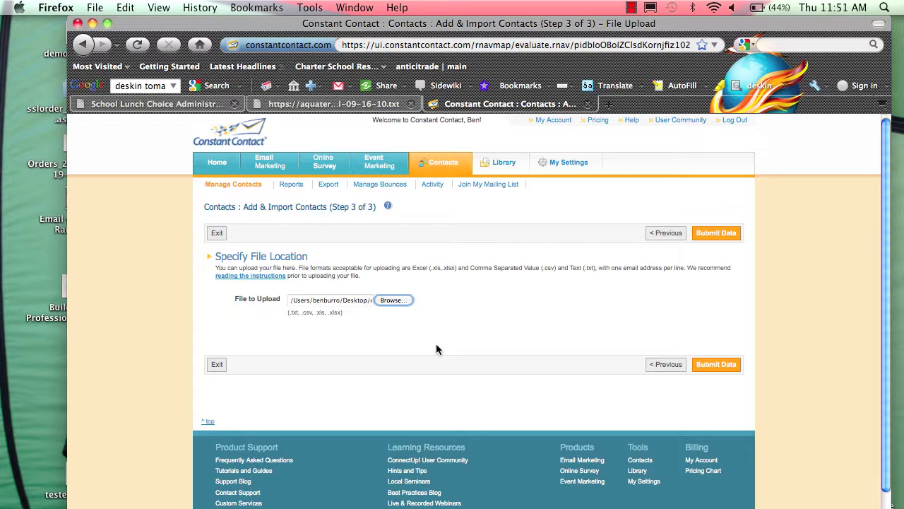
left_click(714, 236)
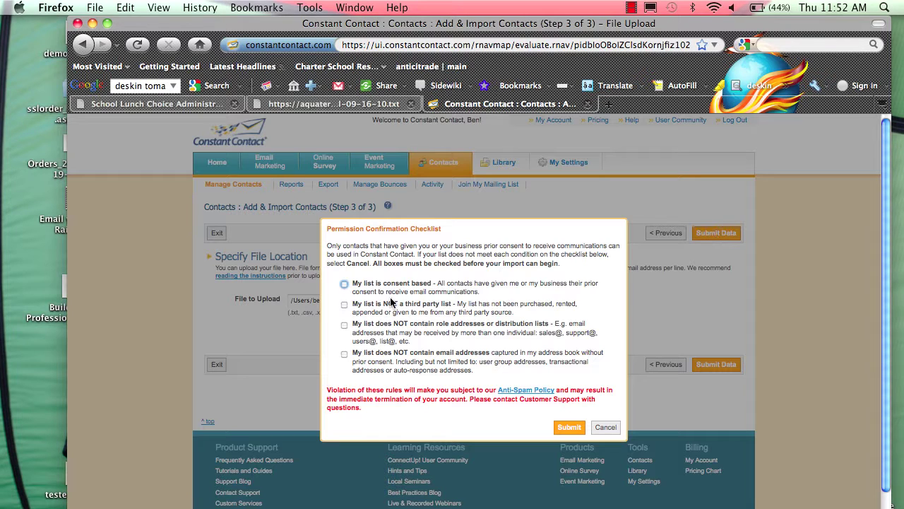
- Confirm all four statements of the permission checklist and submit it
left_click(344, 284)
left_click(344, 304)
left_click(344, 324)
left_click(344, 354)
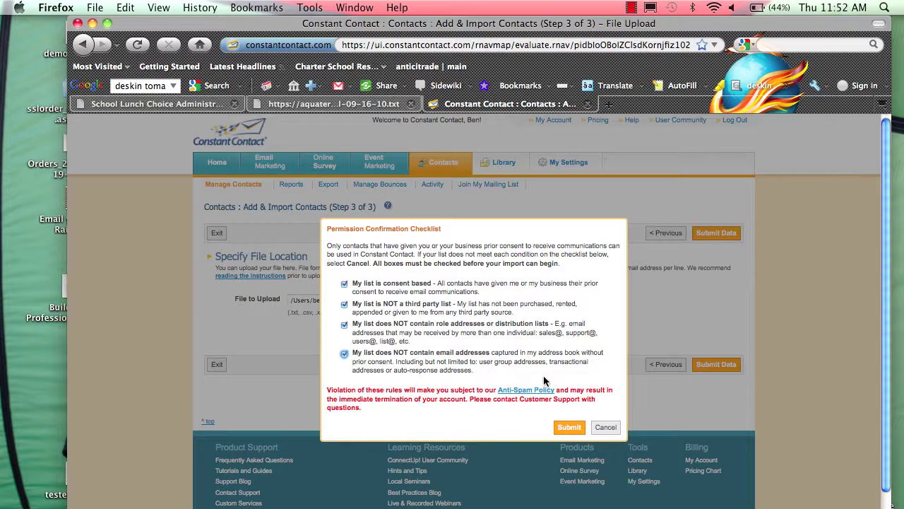
left_click(567, 427)
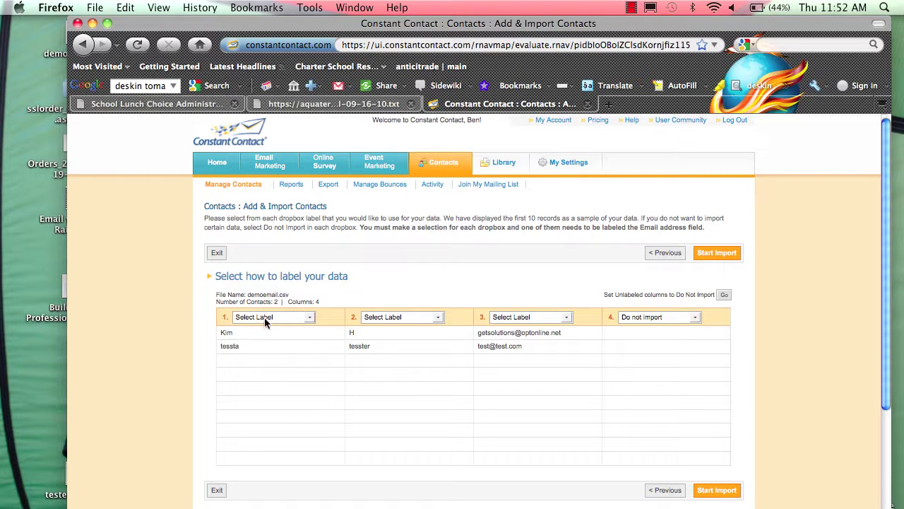
- Label the first three data columns First Name, Last Name and Email Address, and start the import
left_click(311, 319)
left_click(297, 363)
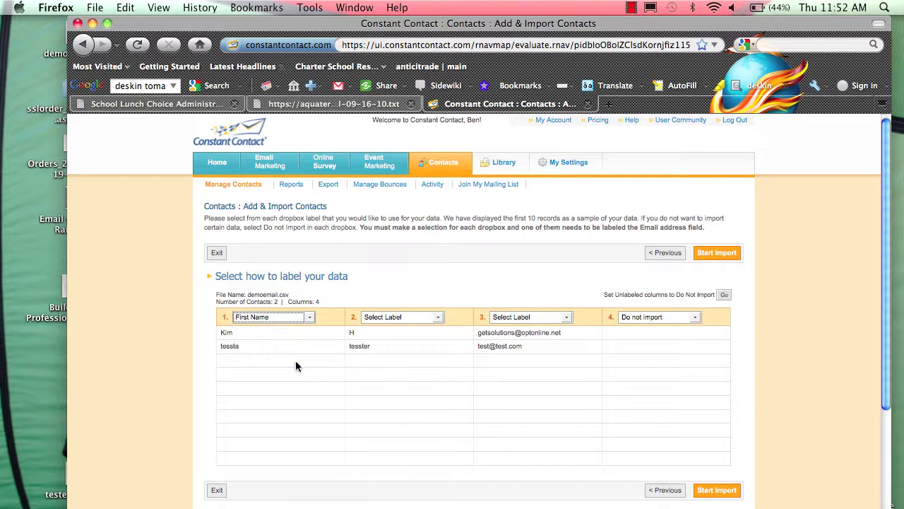
left_click(418, 318)
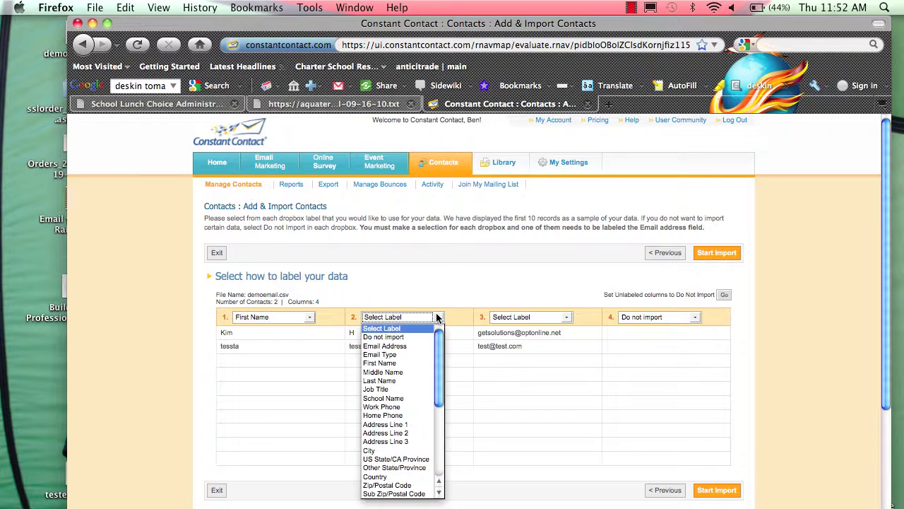
left_click(418, 381)
left_click(562, 318)
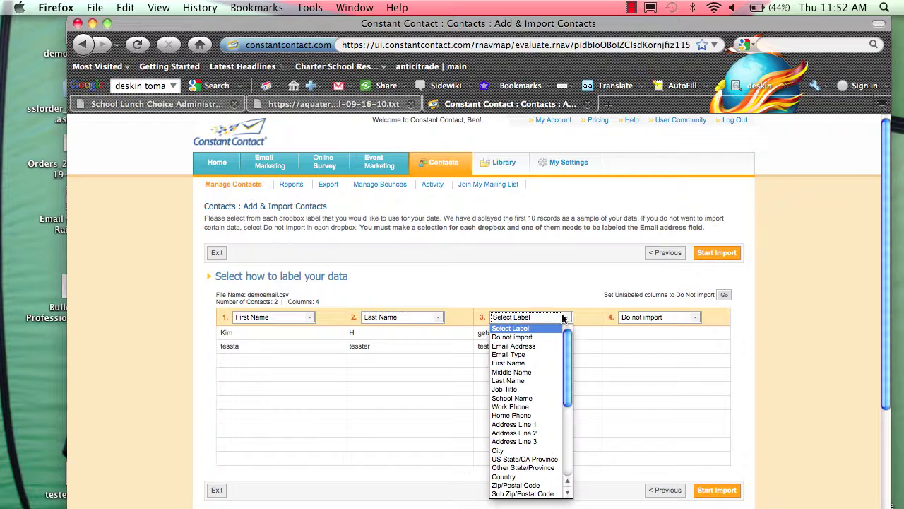
left_click(554, 347)
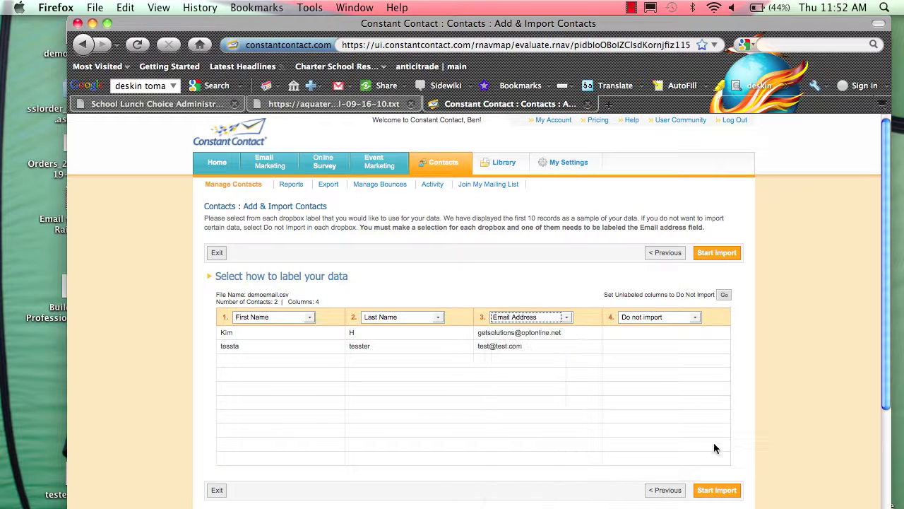
left_click(712, 495)
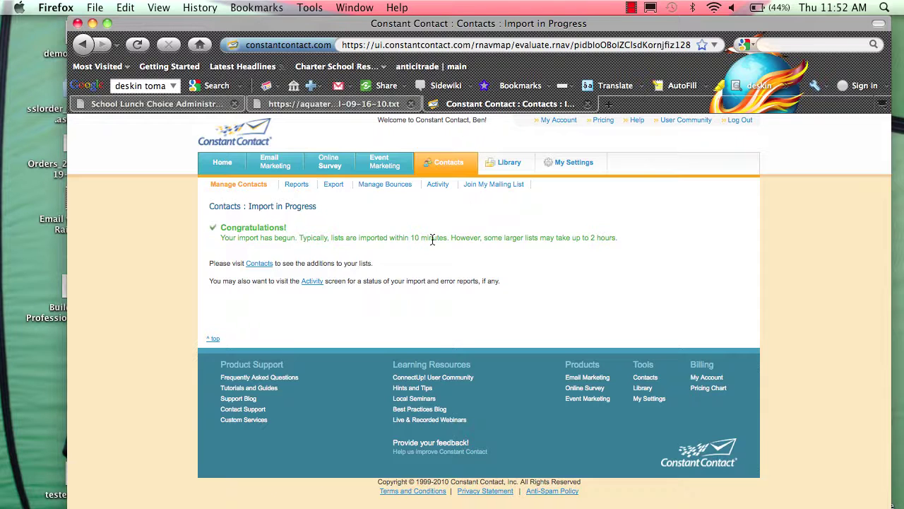
- Review the contact lists to check the entry for the demo list
left_click(450, 165)
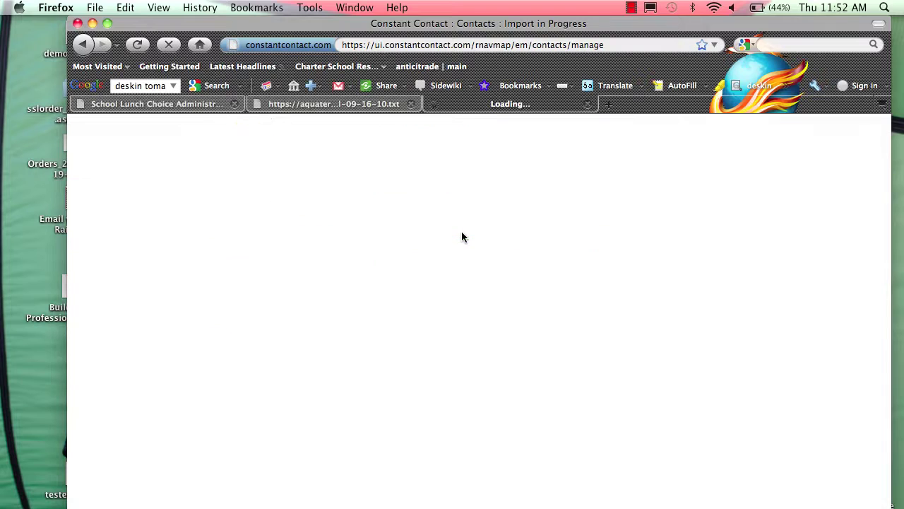
scroll(415, 439, "down", 5)
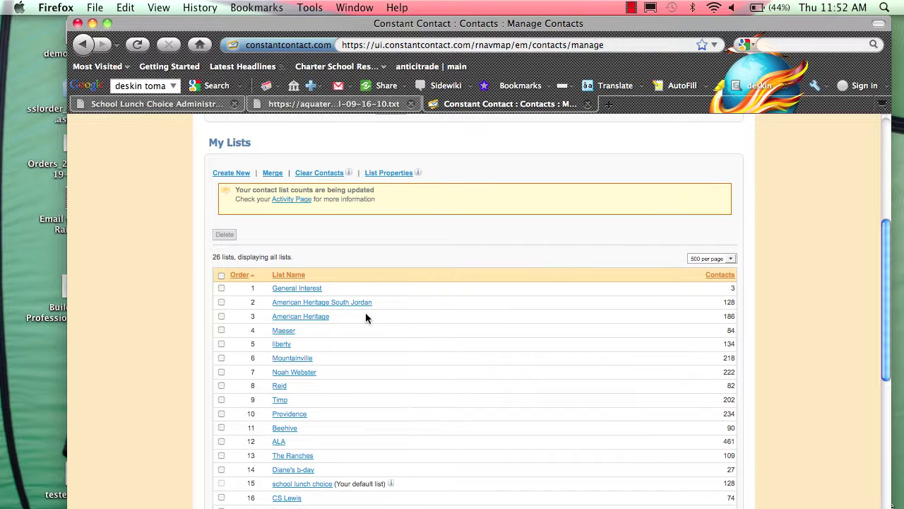
scroll(365, 315, "down", 2)
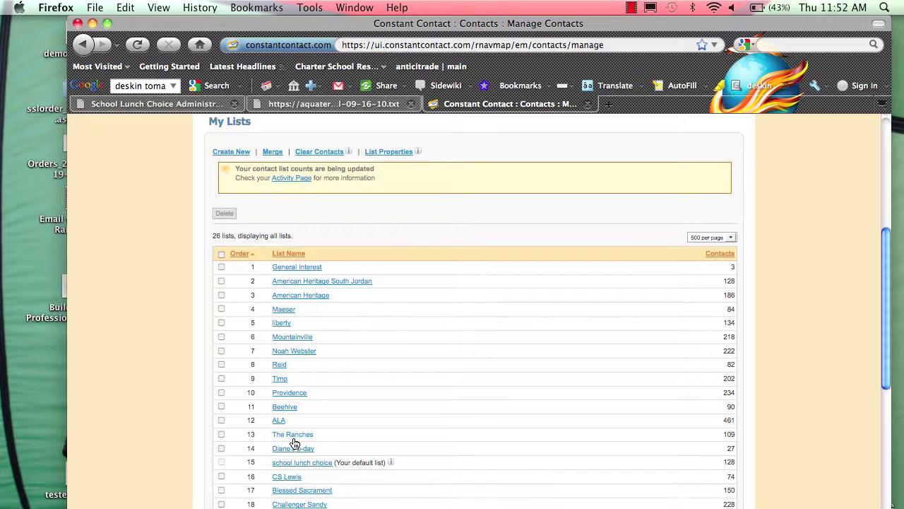
scroll(294, 442, "down", 5)
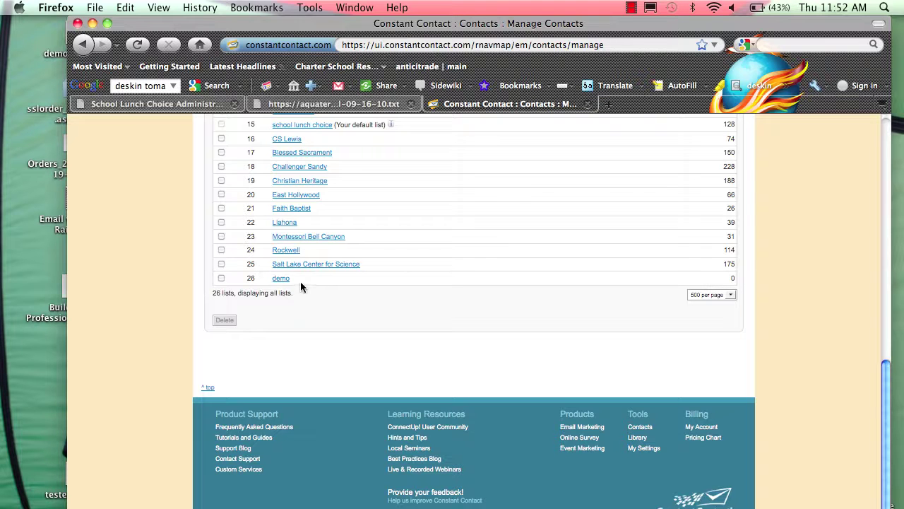
scroll(281, 291, "up", 8)
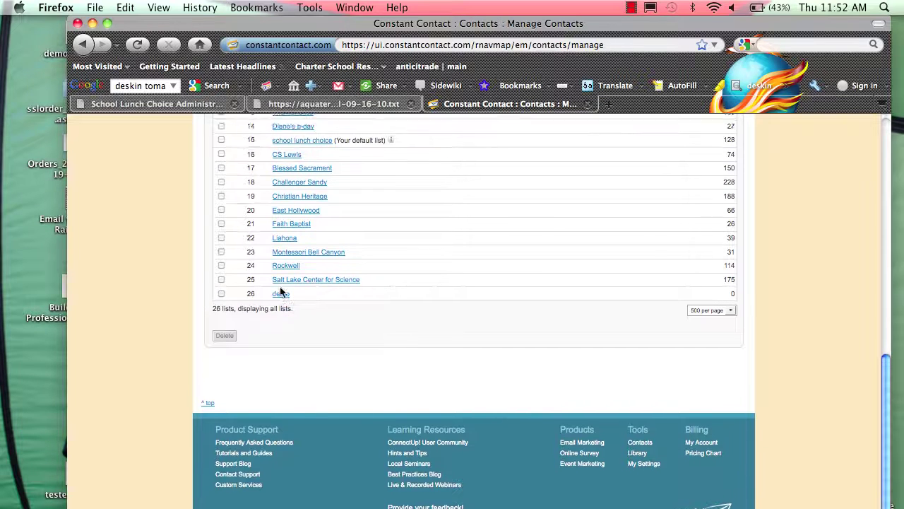
scroll(281, 291, "up", 4)
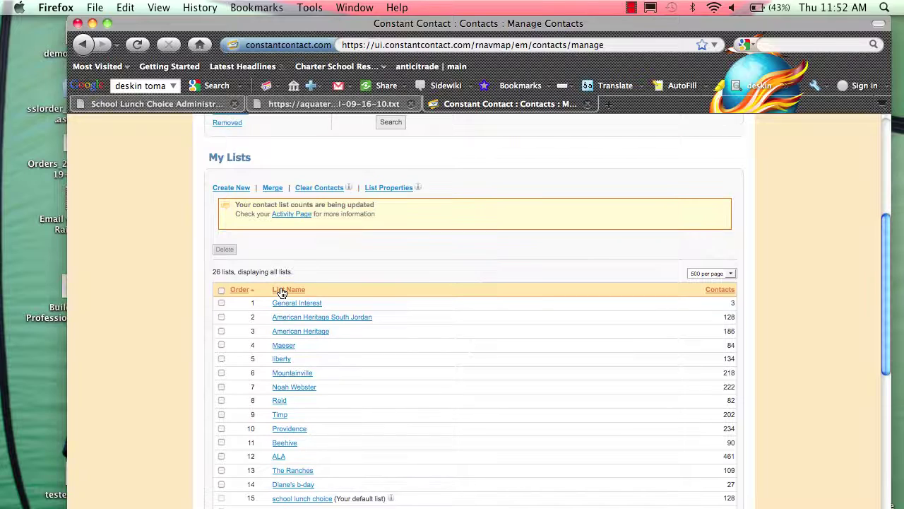